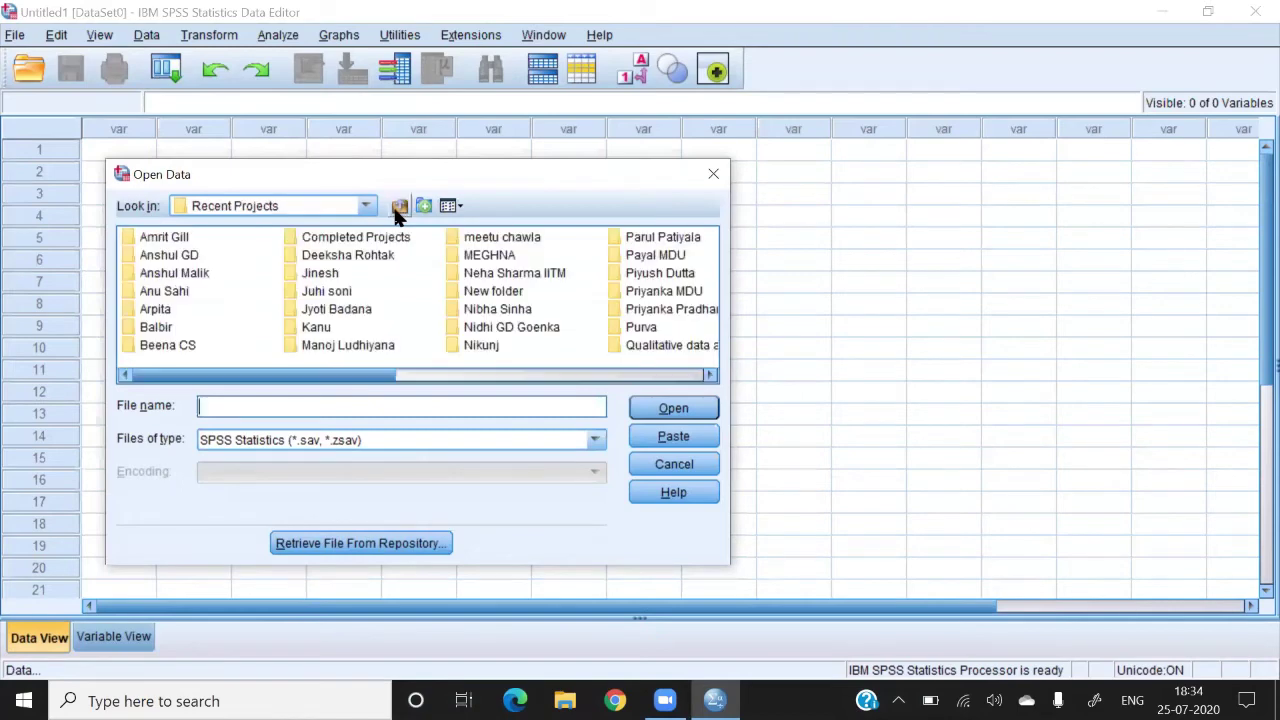
# Open One sample t test weight loss.sav from the T-Test folder under Workshops > Advance research methodology > ARM.
pyautogui.click(397, 211)
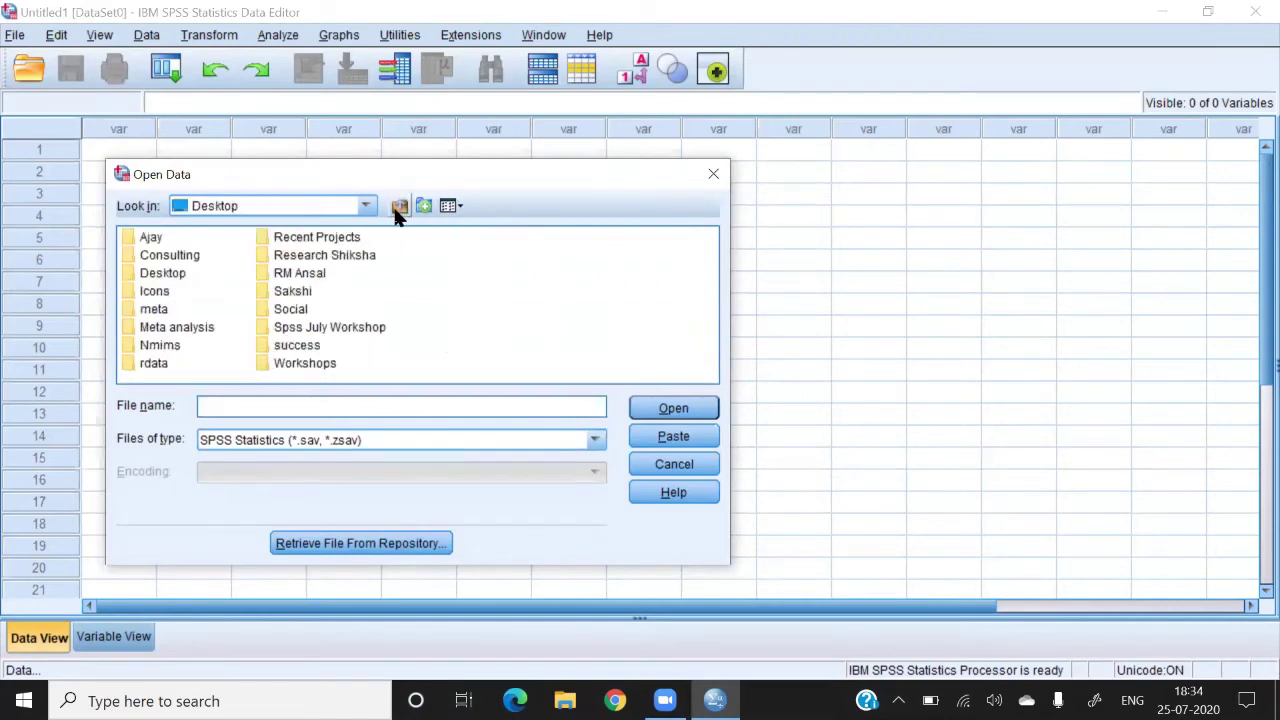
pyautogui.doubleClick(331, 366)
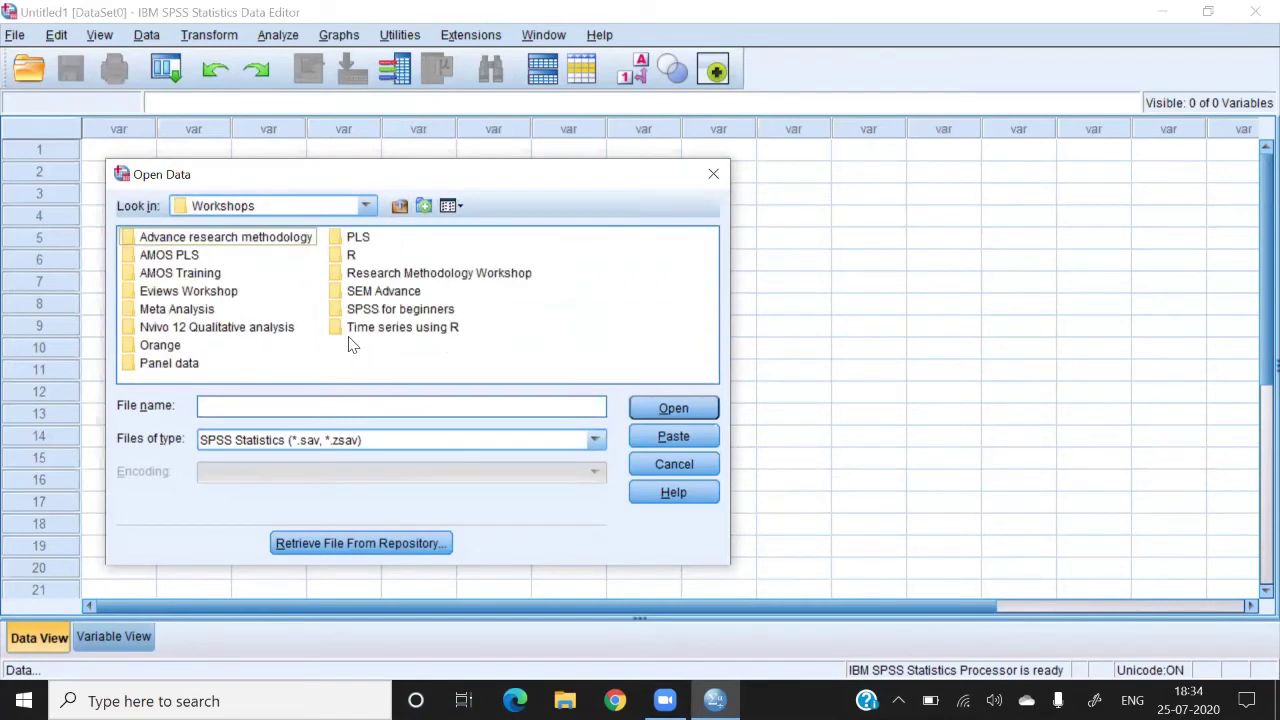
pyautogui.doubleClick(236, 242)
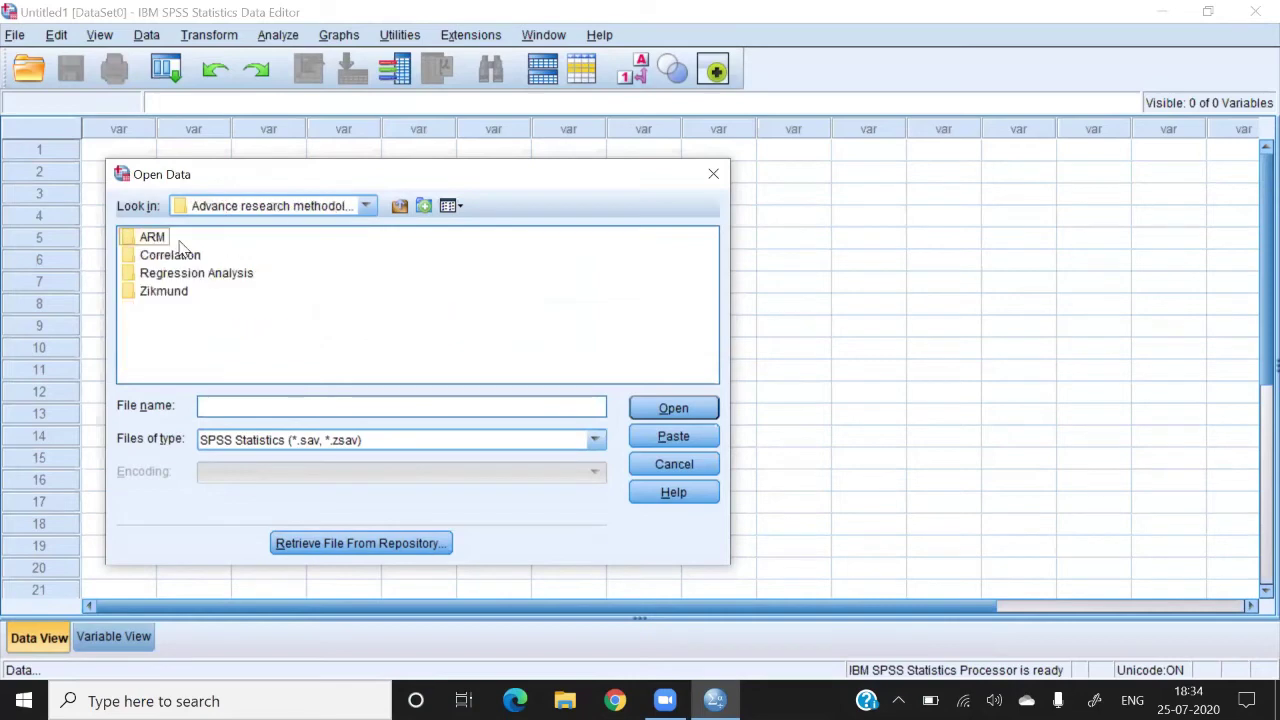
pyautogui.doubleClick(155, 238)
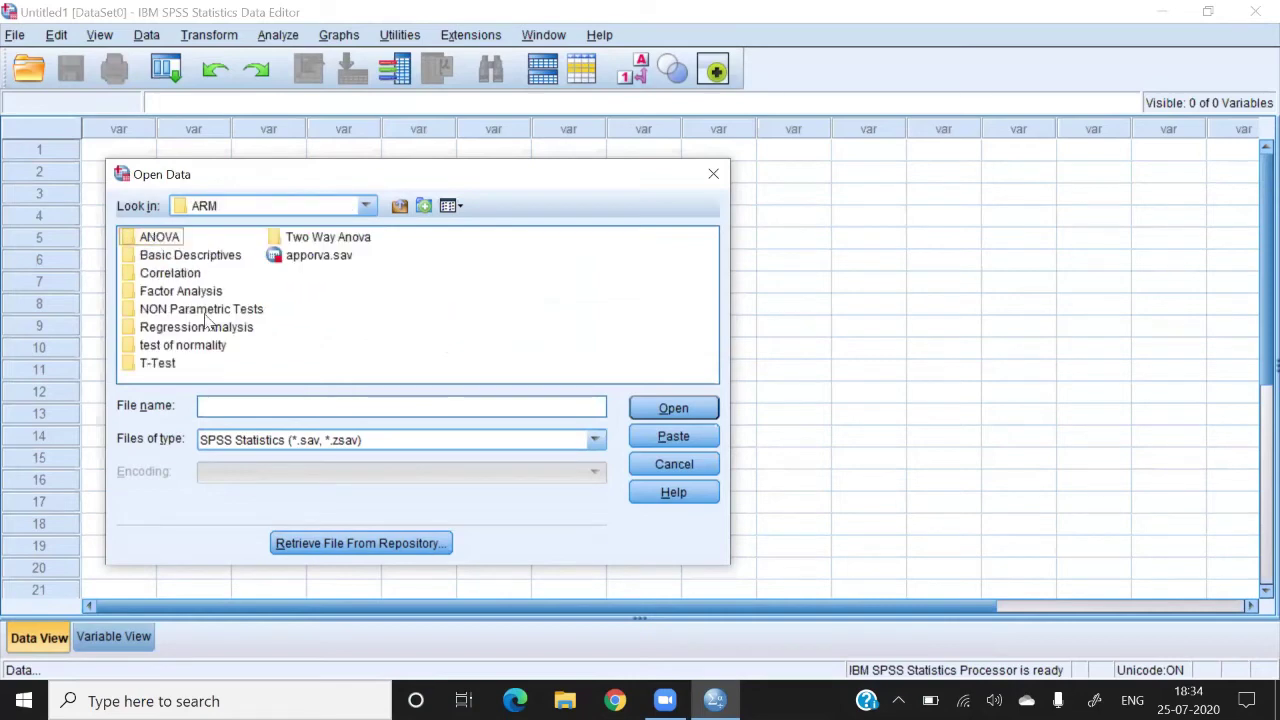
pyautogui.doubleClick(160, 363)
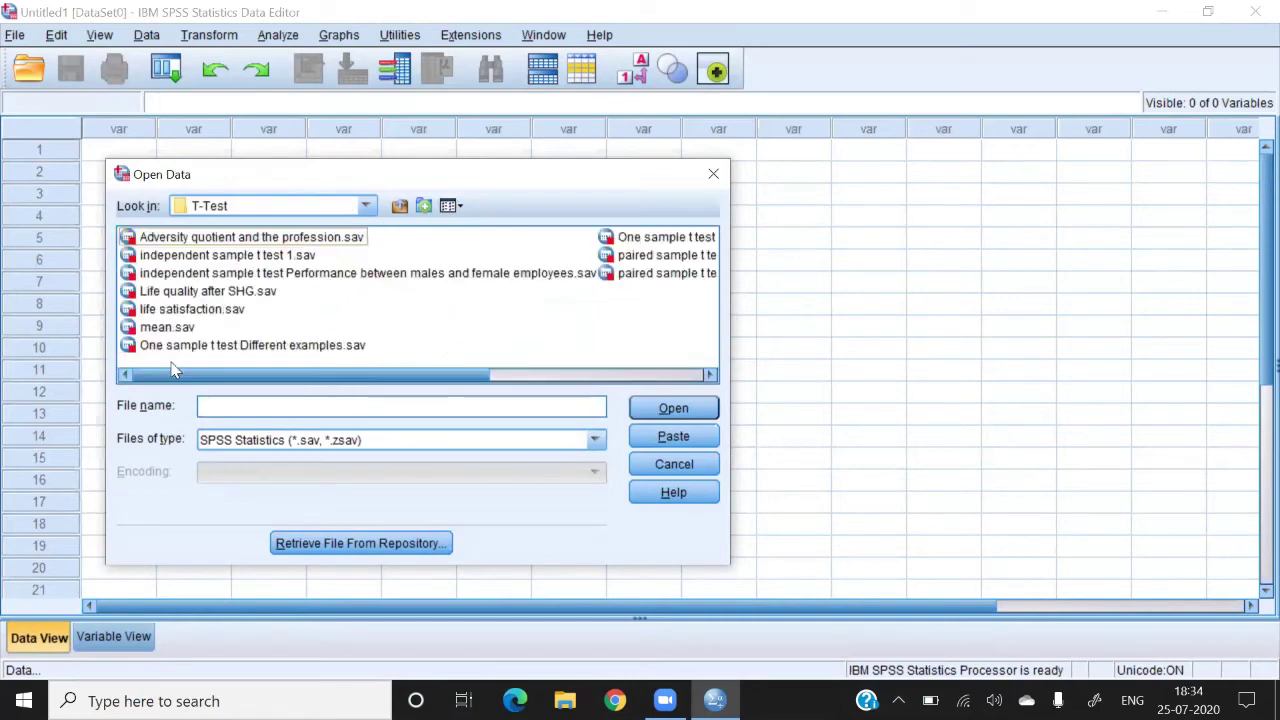
pyautogui.click(665, 237)
pyautogui.doubleClick(371, 240)
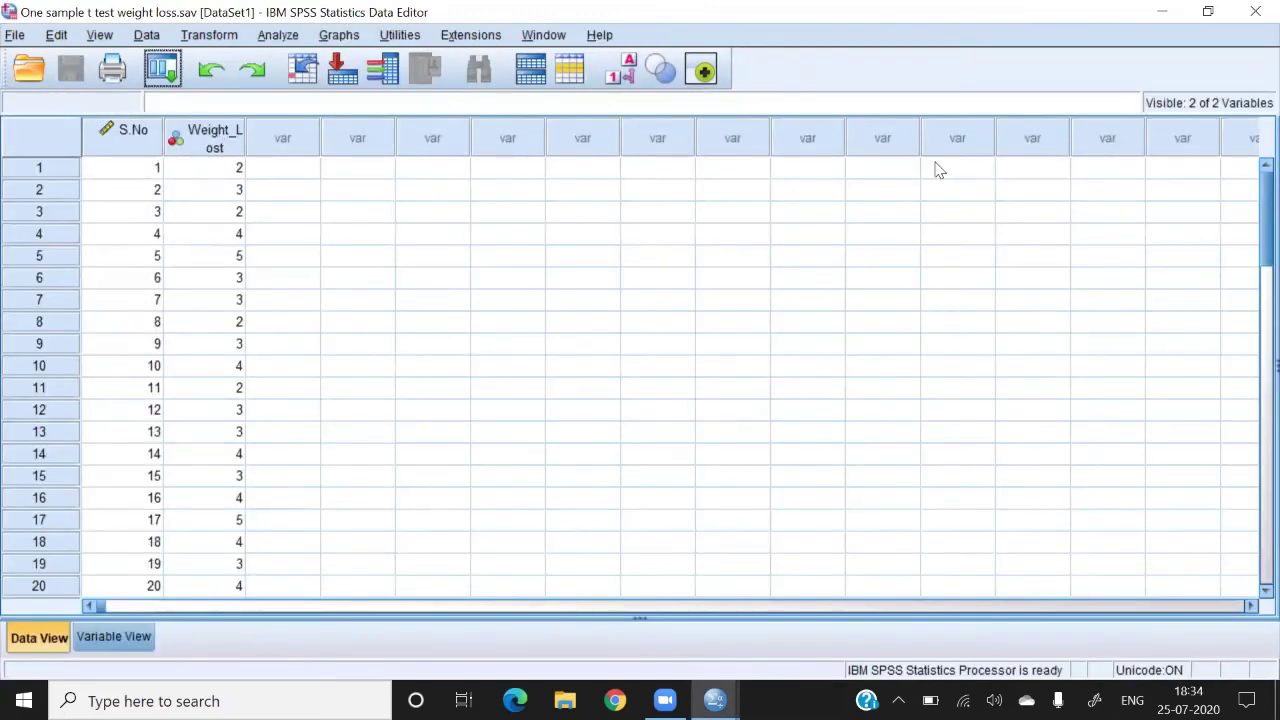
# Widen the Weight_Lost column to fit its full name and review the data down to the last case.
pyautogui.moveTo(1249, 200); pyautogui.dragTo(1259, 172)
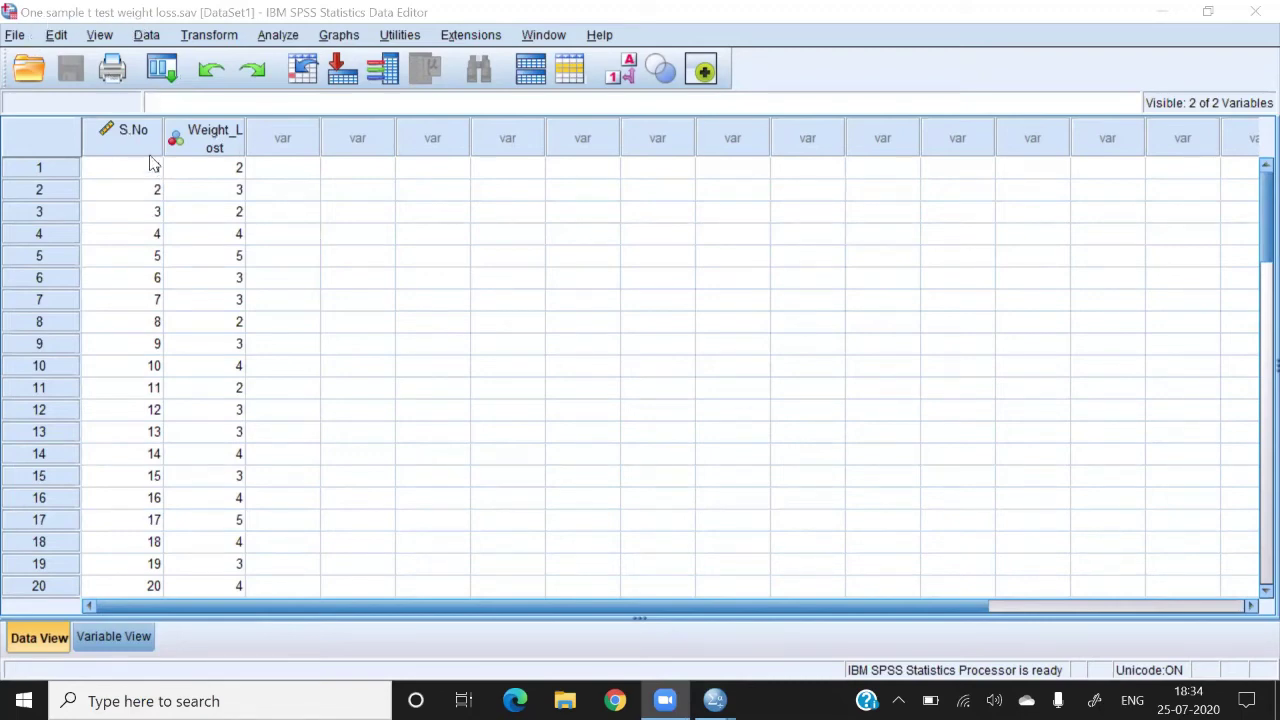
pyautogui.click(213, 145)
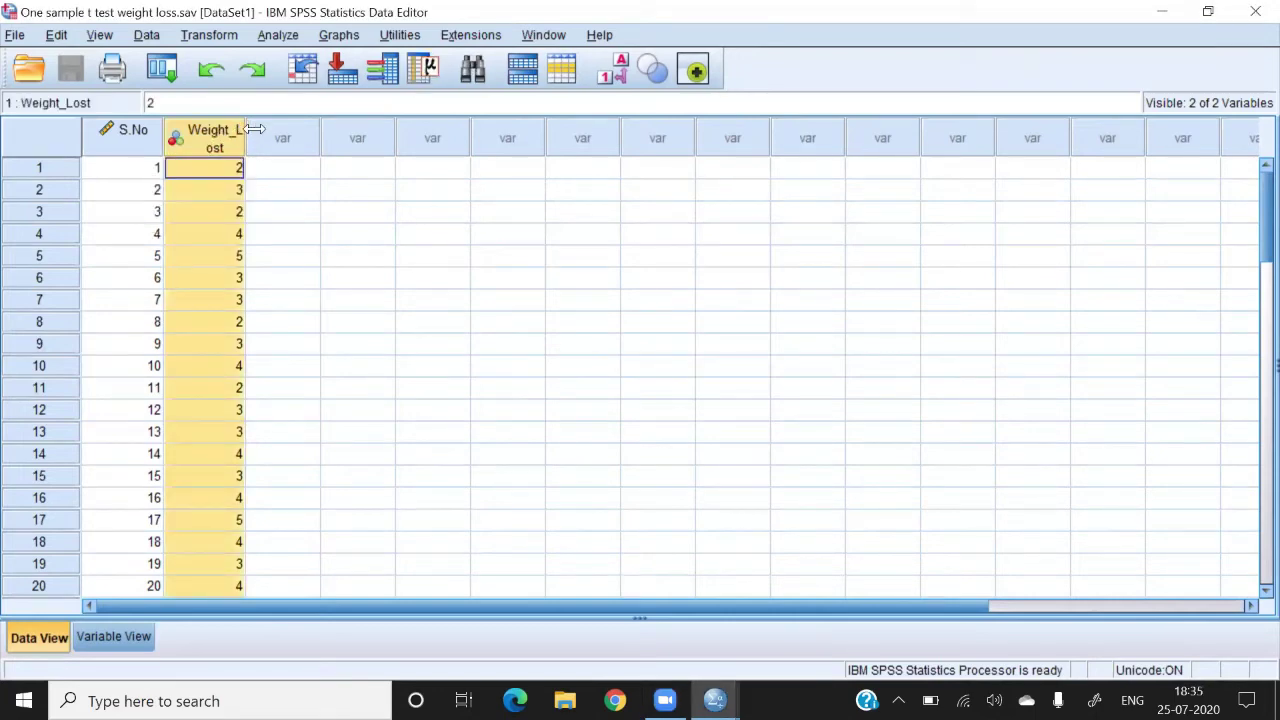
pyautogui.moveTo(245, 128); pyautogui.dragTo(271, 128)
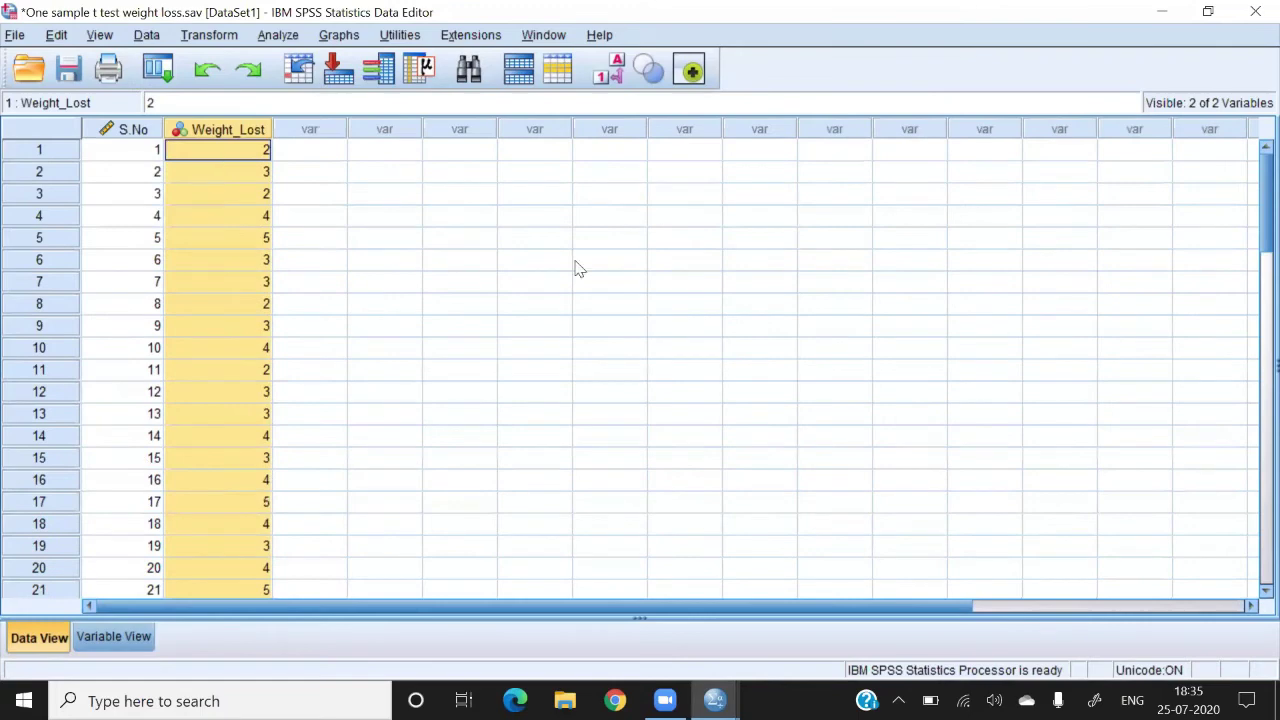
pyautogui.moveTo(1252, 165); pyautogui.dragTo(1259, 329)
pyautogui.scroll(-2, 422, 412)
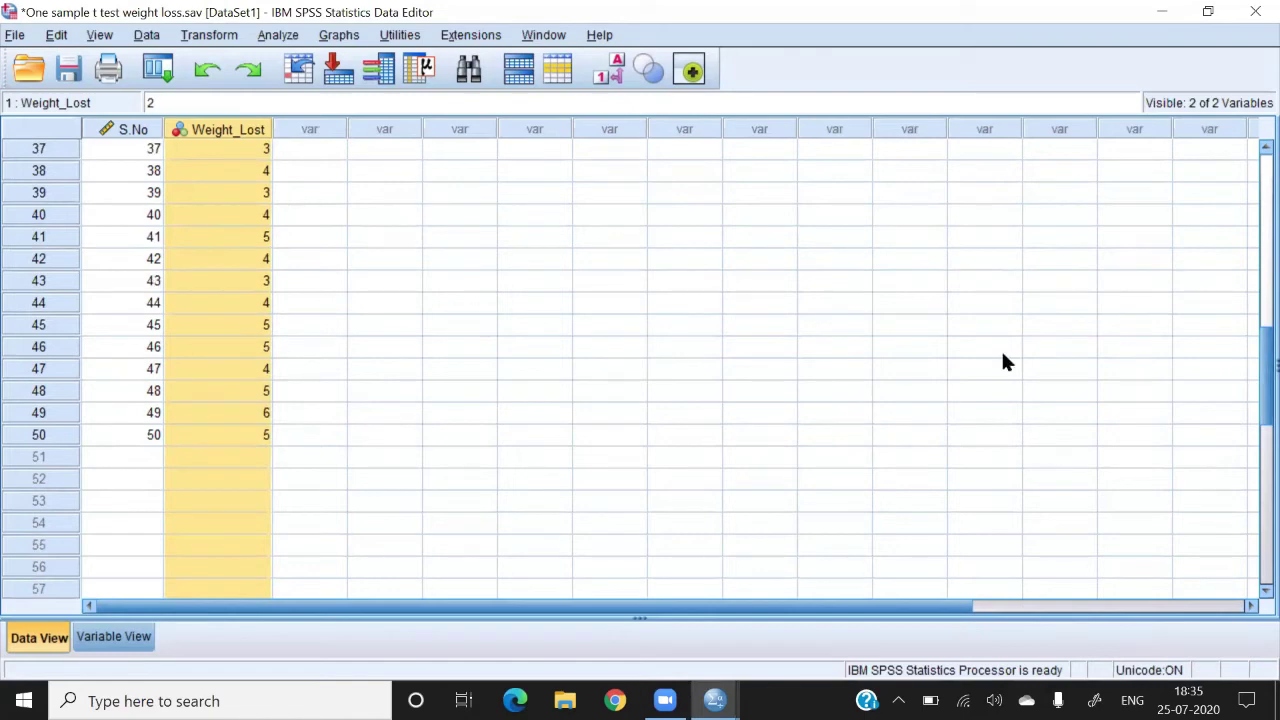
pyautogui.moveTo(1250, 394); pyautogui.dragTo(1250, 205)
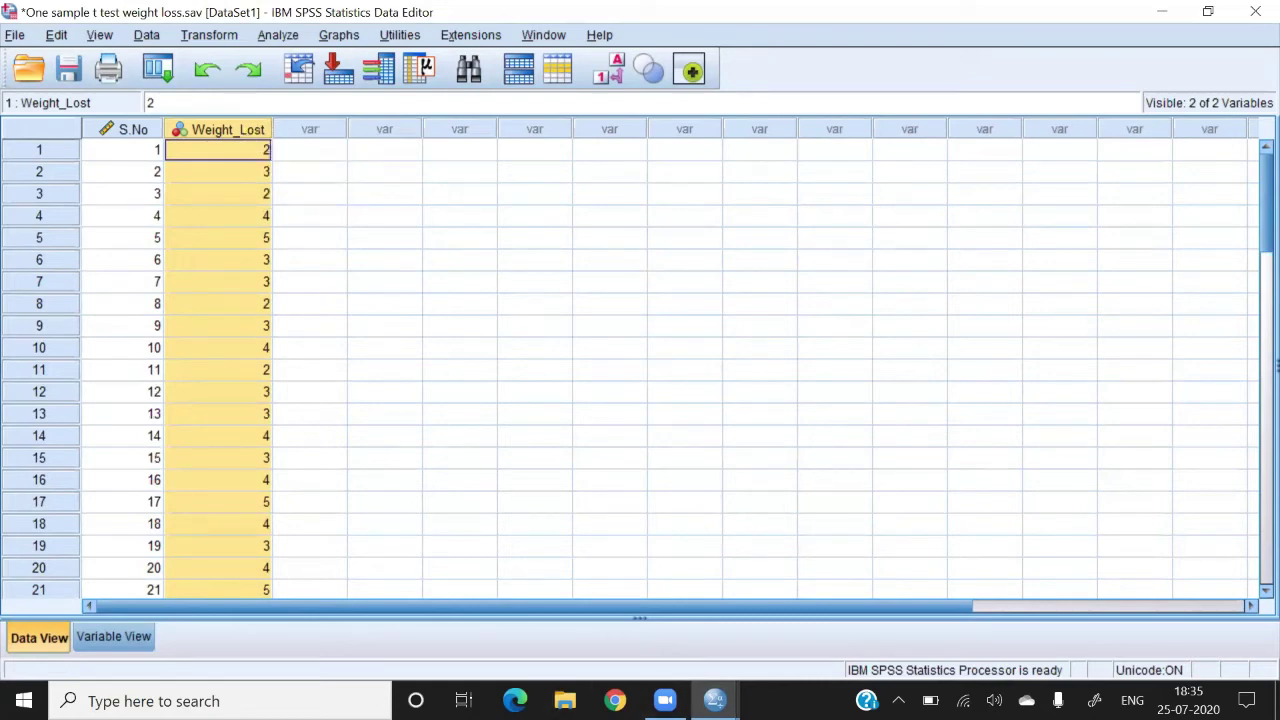
# Handwrite the annotation "Population mean = 5 Kg" over the empty cells in the first rows of the data grid.
pyautogui.moveTo(446, 156)
pyautogui.mouseDown()
pyautogui.moveTo(444, 203)
pyautogui.moveTo(450, 181)
pyautogui.mouseUp()
pyautogui.moveTo(466, 186); pyautogui.dragTo(468, 187)
pyautogui.moveTo(480, 186); pyautogui.dragTo(482, 203)
pyautogui.moveTo(506, 184); pyautogui.dragTo(527, 202)
pyautogui.moveTo(546, 143)
pyautogui.mouseDown()
pyautogui.moveTo(540, 202)
pyautogui.moveTo(572, 204)
pyautogui.mouseUp()
pyautogui.moveTo(587, 150); pyautogui.dragTo(585, 205)
pyautogui.moveTo(576, 176)
pyautogui.mouseDown()
pyautogui.moveTo(600, 174)
pyautogui.moveTo(616, 206)
pyautogui.moveTo(634, 181)
pyautogui.mouseUp()
pyautogui.moveTo(646, 182)
pyautogui.mouseDown()
pyautogui.moveTo(658, 202)
pyautogui.moveTo(786, 197)
pyautogui.mouseUp()
pyautogui.moveTo(795, 196)
pyautogui.mouseDown()
pyautogui.moveTo(806, 175)
pyautogui.moveTo(836, 194)
pyautogui.mouseUp()
pyautogui.moveTo(834, 172); pyautogui.dragTo(862, 170)
pyautogui.moveTo(836, 188); pyautogui.dragTo(862, 186)
pyautogui.moveTo(921, 152)
pyautogui.mouseDown()
pyautogui.moveTo(955, 149)
pyautogui.moveTo(906, 184)
pyautogui.mouseUp()
pyautogui.moveTo(996, 136); pyautogui.dragTo(992, 184)
pyautogui.moveTo(1040, 122)
pyautogui.mouseDown()
pyautogui.moveTo(1002, 166)
pyautogui.moveTo(1030, 180)
pyautogui.moveTo(1030, 205)
pyautogui.mouseUp()
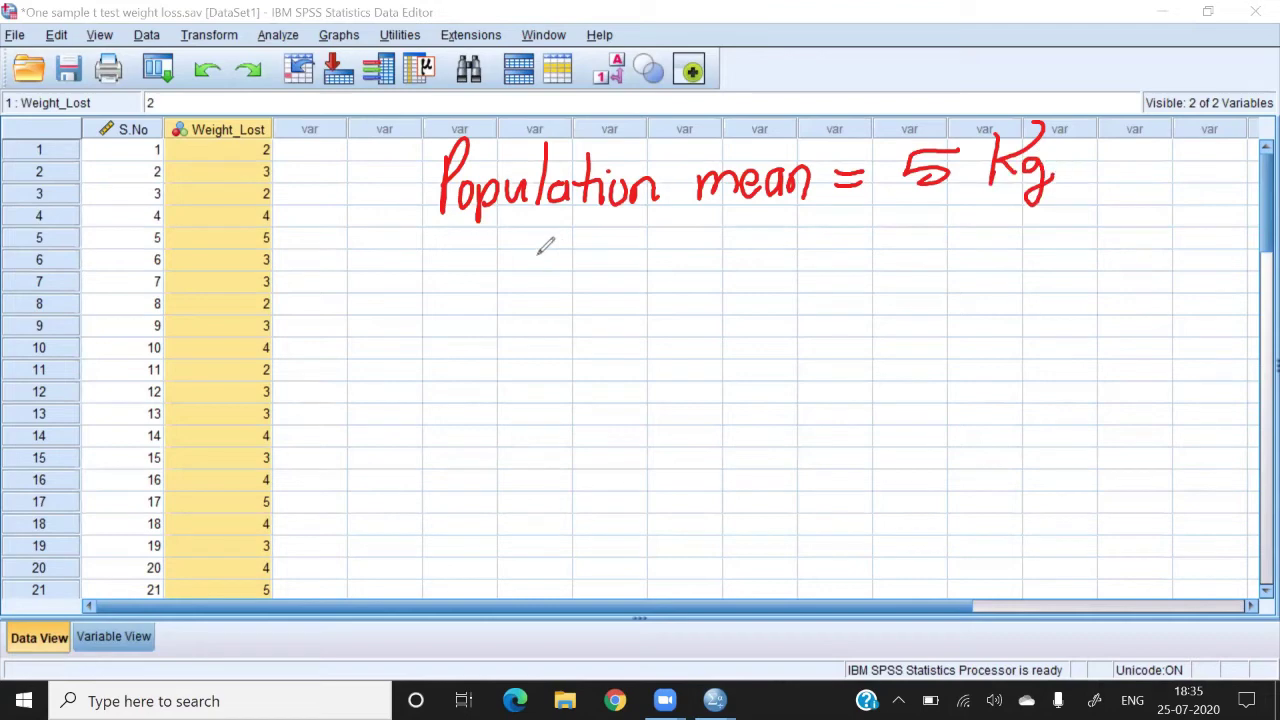
# Handwrite the sample mean symbol x̄ and the null hypothesis "H0: x̄ = 5 Kg" below the population mean note.
pyautogui.moveTo(548, 252)
pyautogui.mouseDown()
pyautogui.moveTo(582, 282)
pyautogui.moveTo(570, 277)
pyautogui.moveTo(596, 237)
pyautogui.mouseUp()
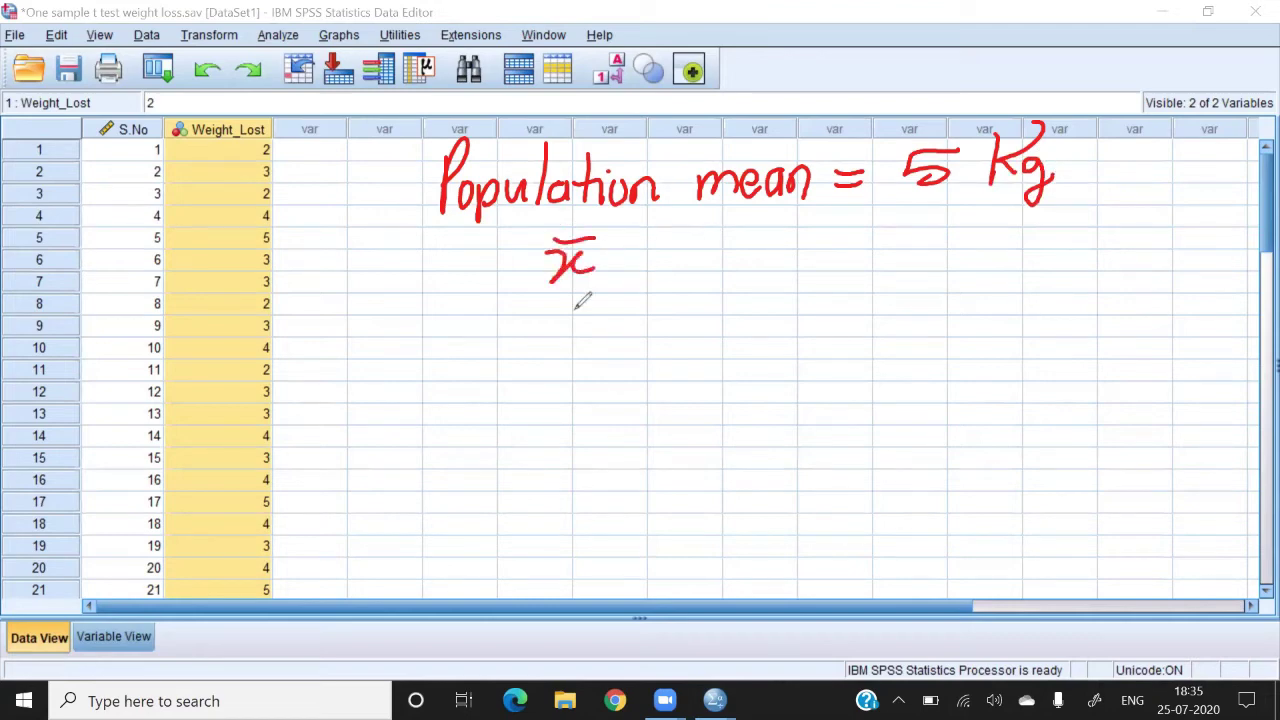
pyautogui.moveTo(481, 310)
pyautogui.mouseDown()
pyautogui.moveTo(478, 370)
pyautogui.moveTo(506, 338)
pyautogui.mouseUp()
pyautogui.moveTo(507, 304); pyautogui.dragTo(504, 366)
pyautogui.moveTo(522, 349); pyautogui.dragTo(520, 350)
pyautogui.click(560, 336)
pyautogui.click(560, 358)
pyautogui.moveTo(642, 322)
pyautogui.mouseDown()
pyautogui.moveTo(668, 316)
pyautogui.moveTo(660, 355)
pyautogui.mouseUp()
pyautogui.moveTo(704, 322); pyautogui.dragTo(674, 352)
pyautogui.moveTo(642, 300); pyautogui.dragTo(770, 316)
pyautogui.moveTo(736, 334); pyautogui.dragTo(770, 332)
pyautogui.moveTo(846, 296)
pyautogui.mouseDown()
pyautogui.moveTo(814, 318)
pyautogui.moveTo(818, 338)
pyautogui.mouseUp()
pyautogui.moveTo(886, 290); pyautogui.dragTo(884, 338)
pyautogui.moveTo(926, 284); pyautogui.dragTo(904, 372)
# Handwrite "t & p" beneath the null hypothesis, and clear all annotations from the data grid.
pyautogui.moveTo(596, 420)
pyautogui.mouseDown()
pyautogui.moveTo(590, 480)
pyautogui.moveTo(616, 450)
pyautogui.moveTo(680, 462)
pyautogui.mouseUp()
pyautogui.moveTo(744, 420); pyautogui.dragTo(740, 486)
pyautogui.moveTo(740, 430); pyautogui.dragTo(768, 420)
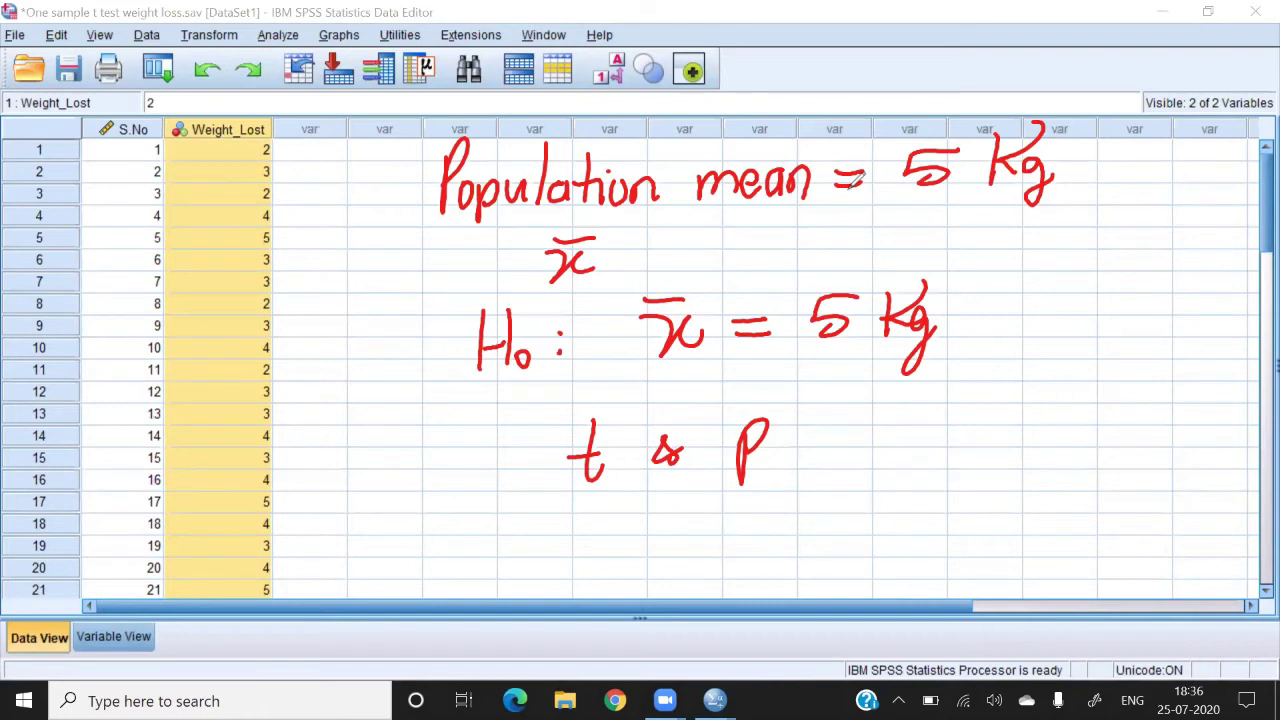
pyautogui.click(943, 47)
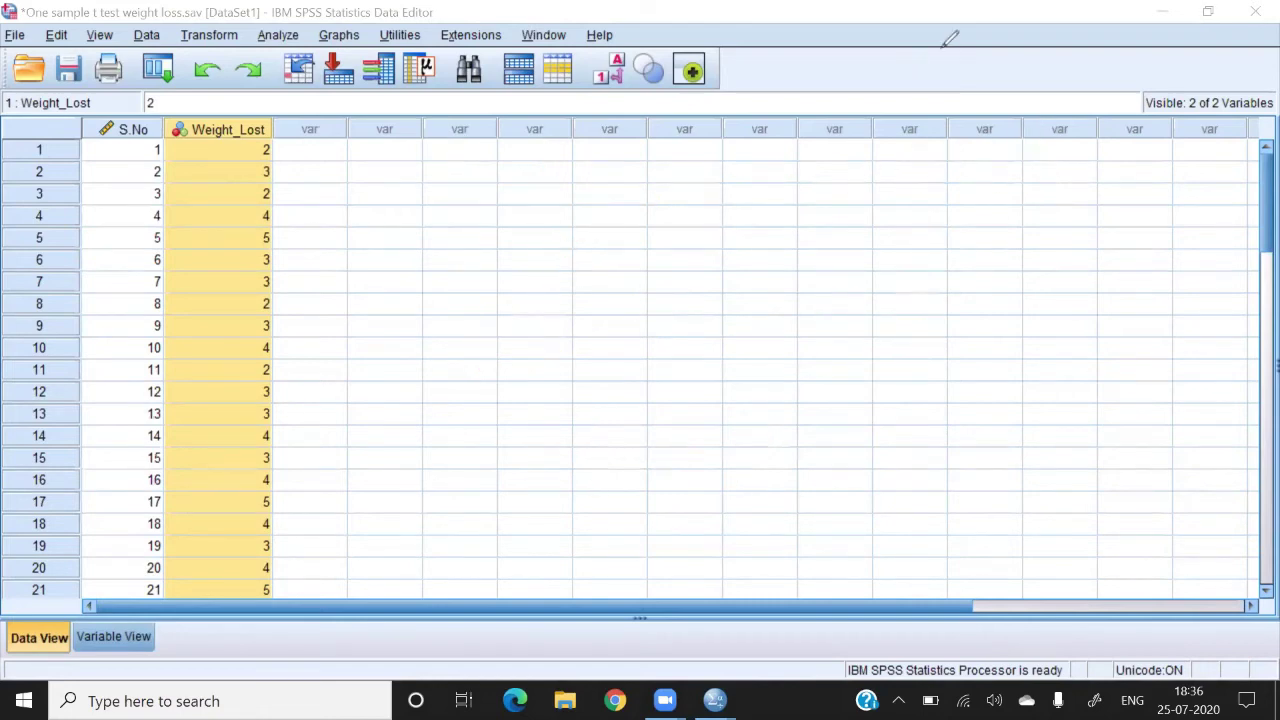
# Run a One-Sample T Test with Weight_Lost as the test variable and a test value of 5.
pyautogui.click(271, 40)
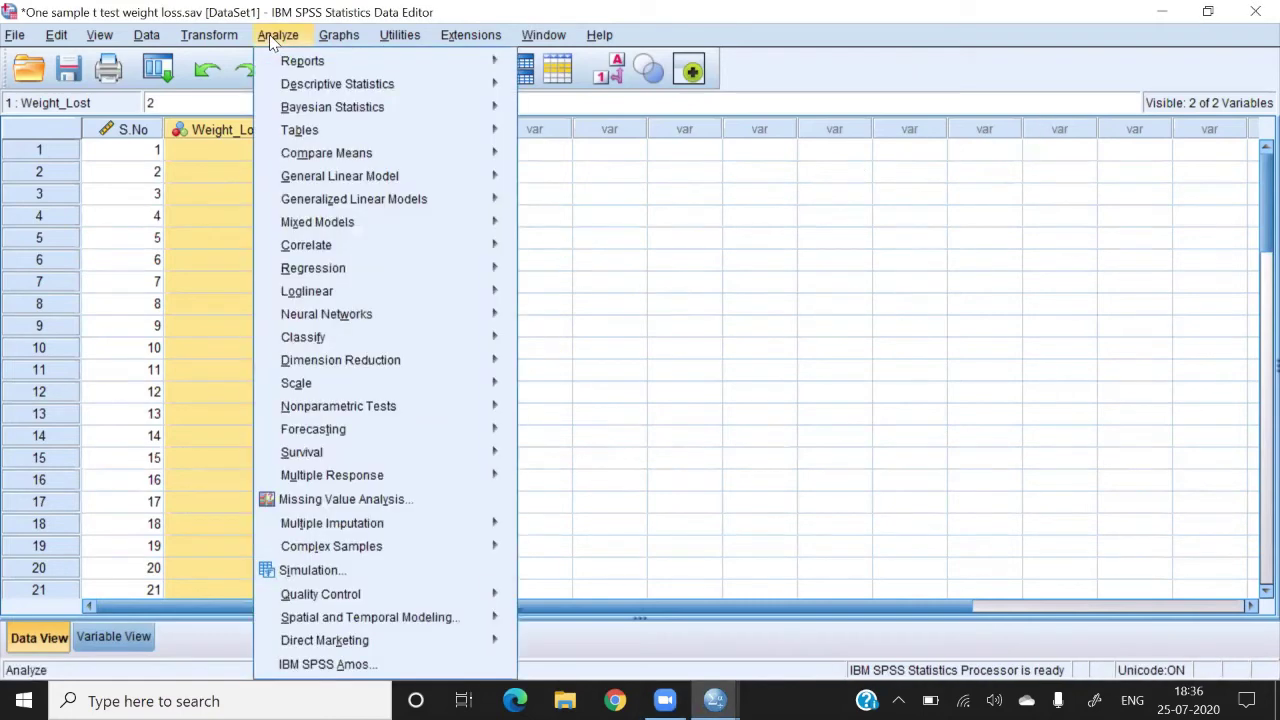
pyautogui.moveTo(335, 155)
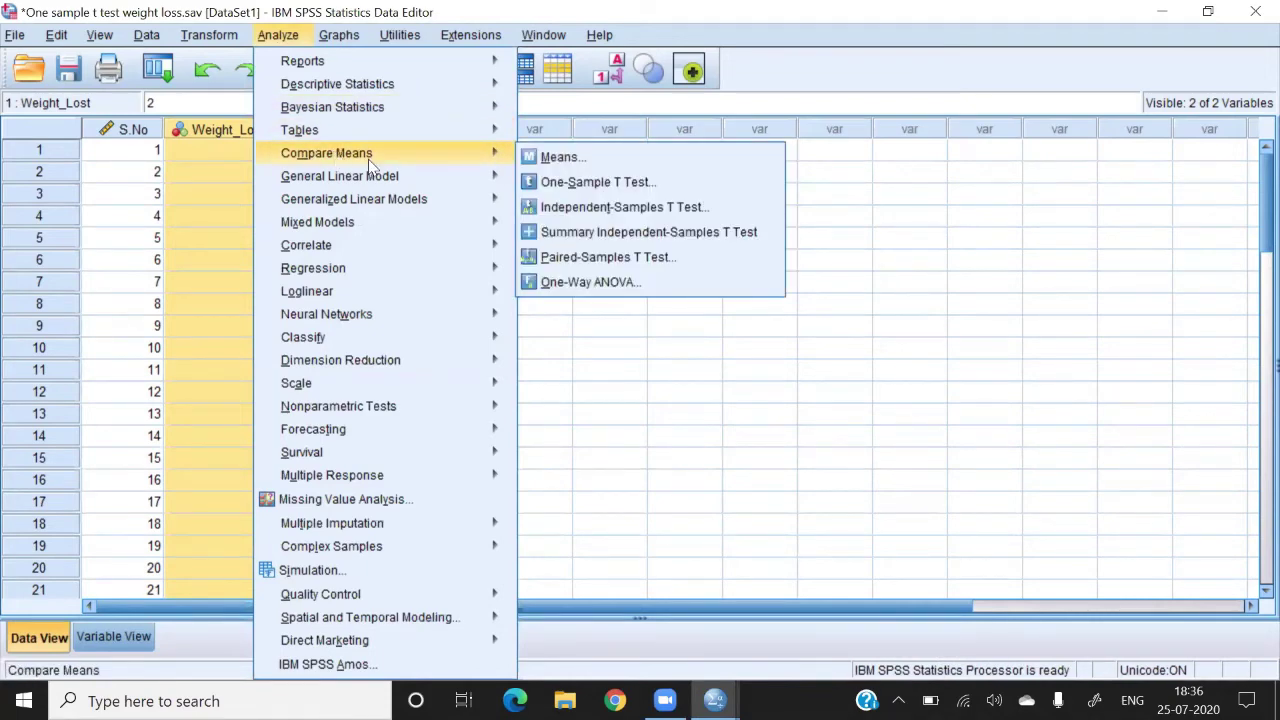
pyautogui.click(600, 182)
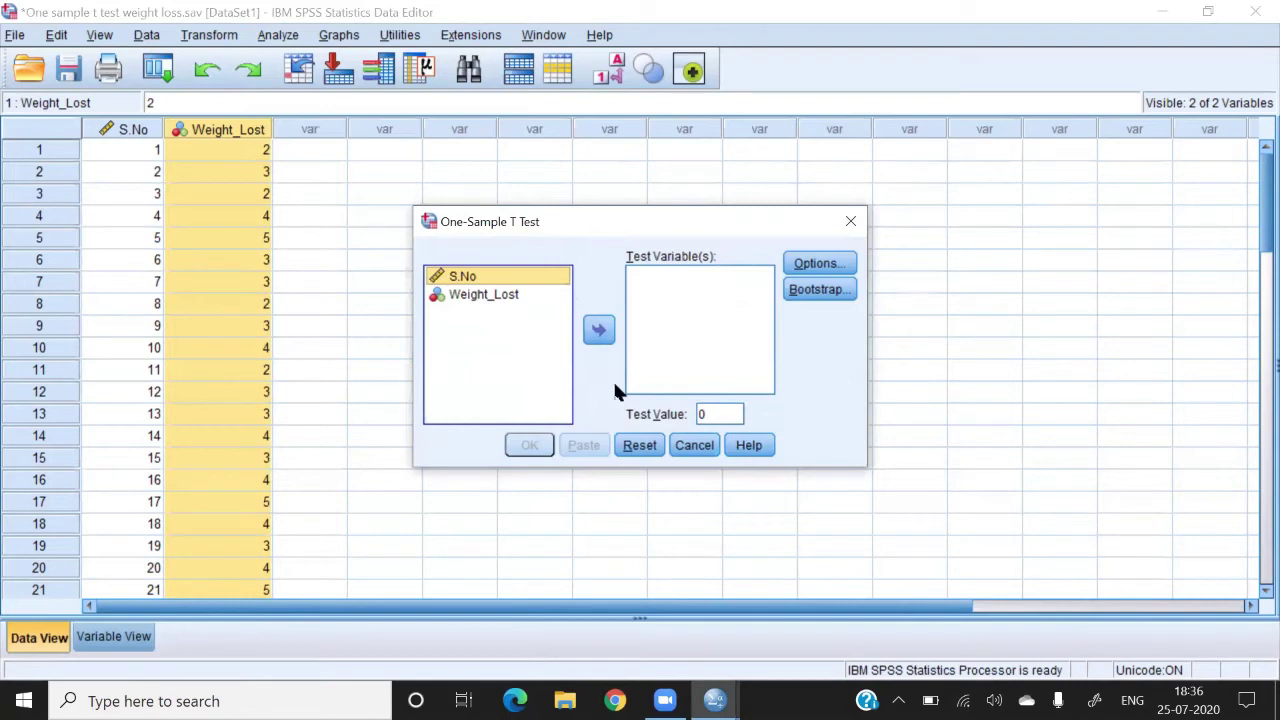
pyautogui.click(718, 413)
pyautogui.click(718, 413)
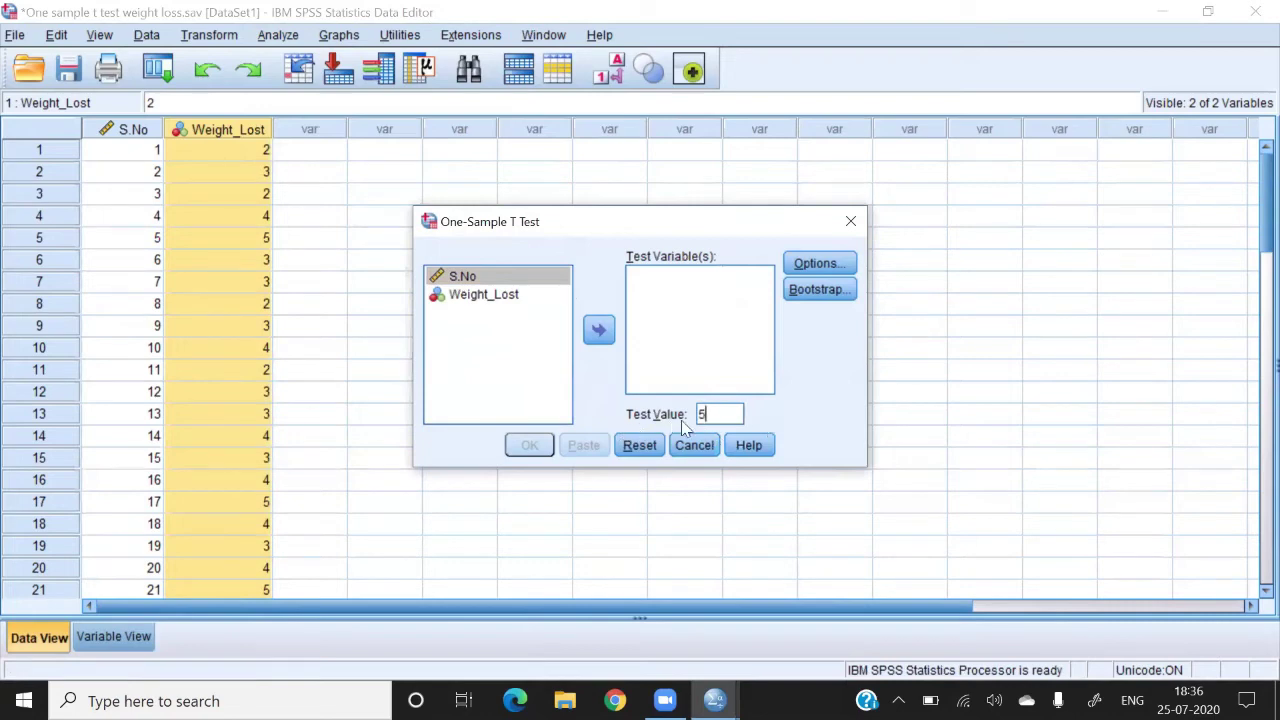
pyautogui.click(468, 298)
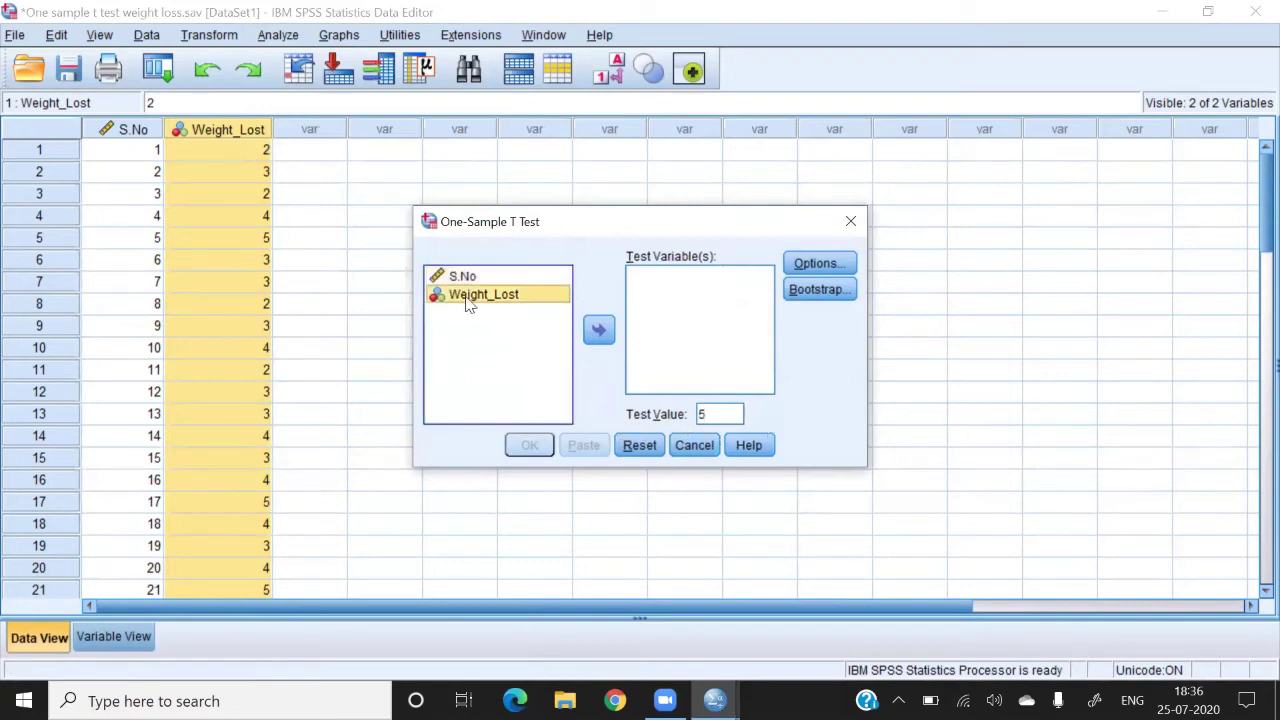
pyautogui.click(598, 330)
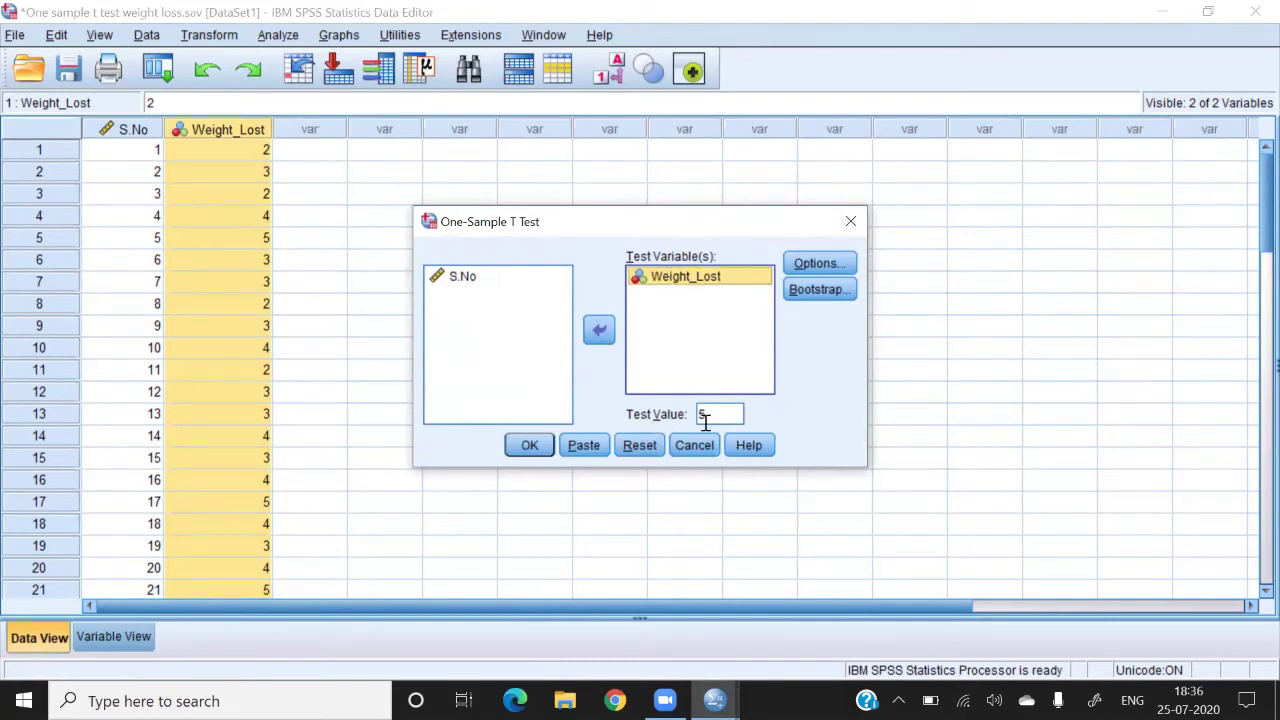
pyautogui.click(529, 445)
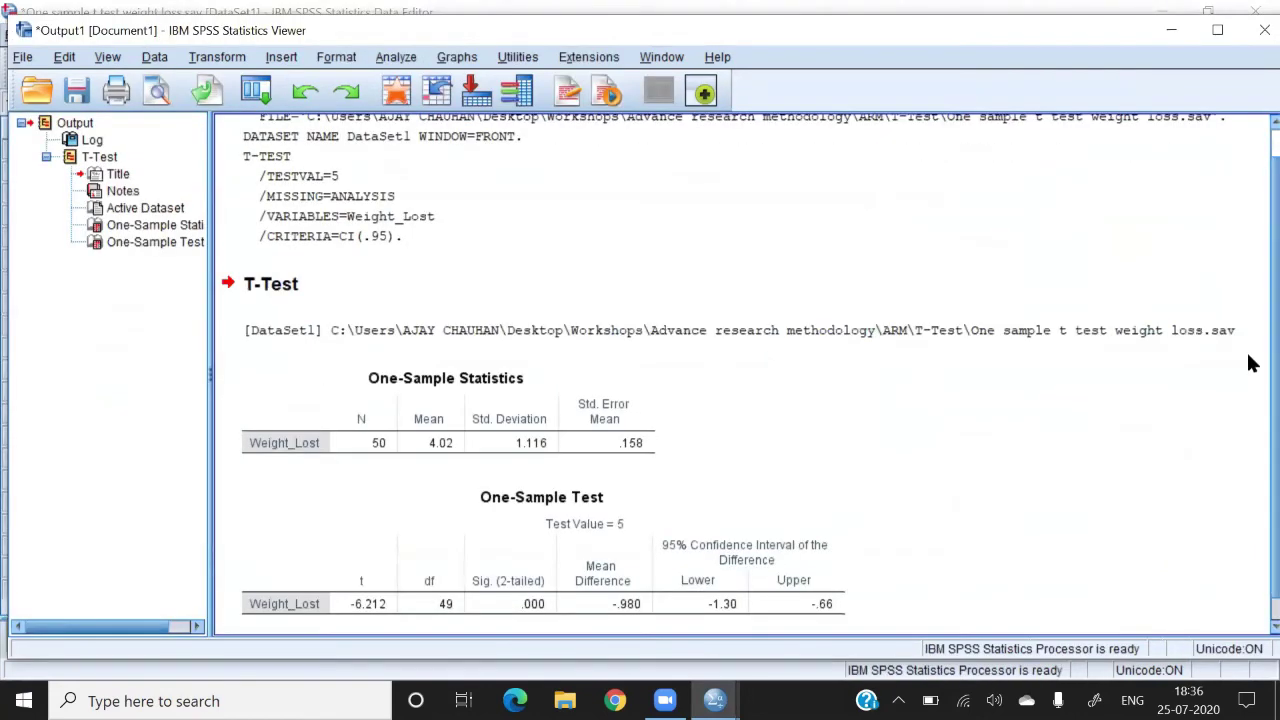
# Handwrite the circled first note "pop. mean (μ) = 5 Kg" above the t-test output tables.
pyautogui.scroll(-1, 535, 440)
pyautogui.click(267, 395)
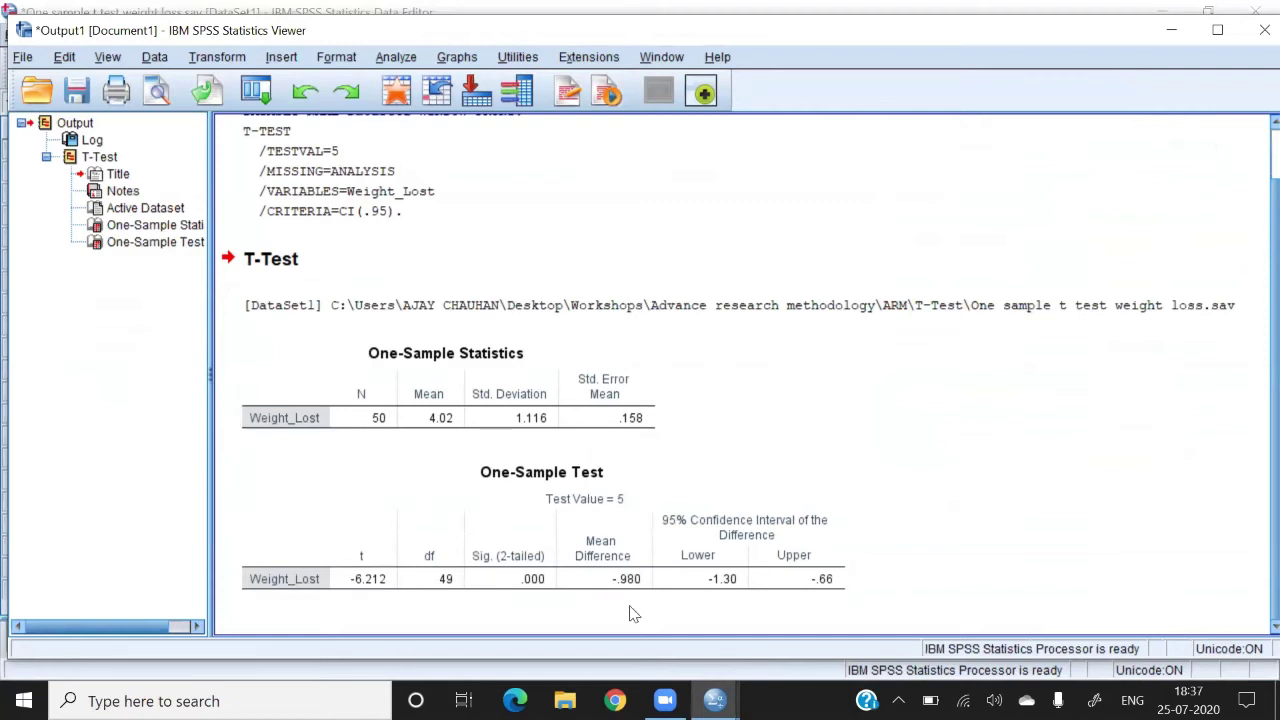
pyautogui.click(612, 100)
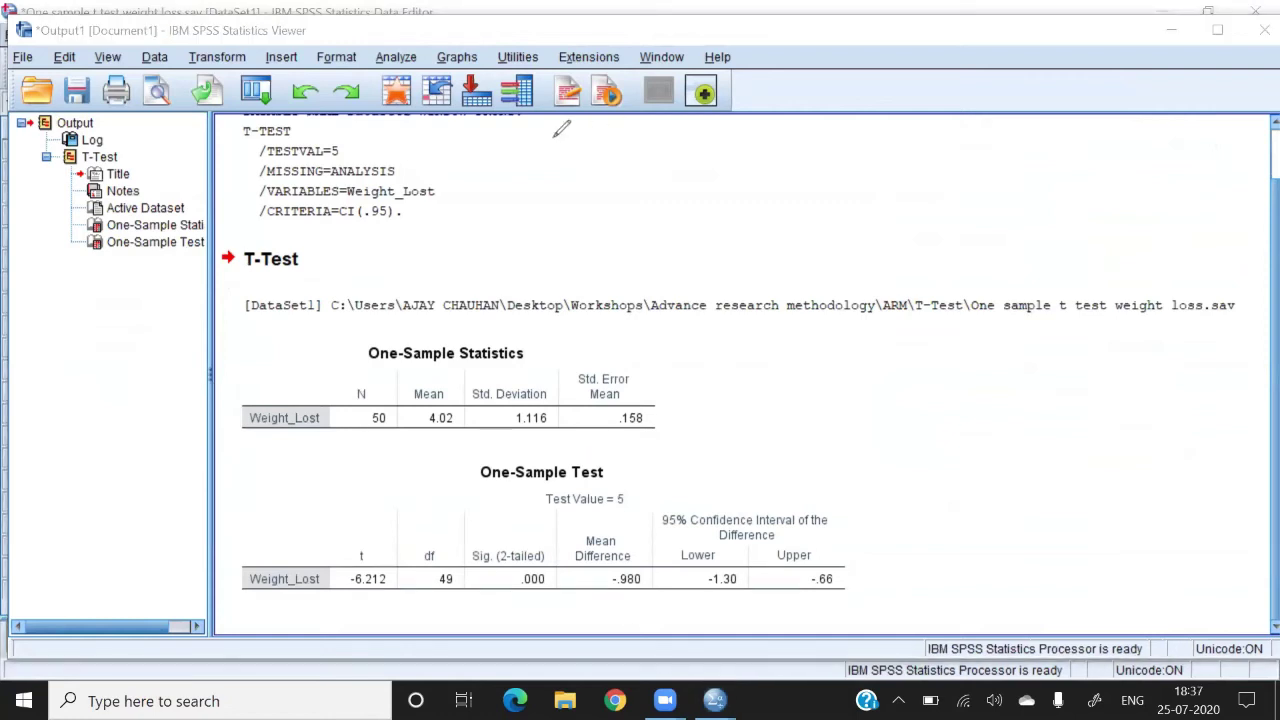
pyautogui.moveTo(546, 127); pyautogui.dragTo(545, 128)
pyautogui.moveTo(540, 142); pyautogui.dragTo(547, 172)
pyautogui.moveTo(622, 184)
pyautogui.mouseDown()
pyautogui.moveTo(625, 158)
pyautogui.moveTo(729, 128)
pyautogui.moveTo(771, 149)
pyautogui.moveTo(888, 132)
pyautogui.moveTo(892, 150)
pyautogui.moveTo(924, 116)
pyautogui.moveTo(948, 158)
pyautogui.moveTo(1106, 102)
pyautogui.moveTo(1095, 172)
pyautogui.mouseUp()
pyautogui.click(659, 141)
pyautogui.click(661, 149)
pyautogui.click(707, 162)
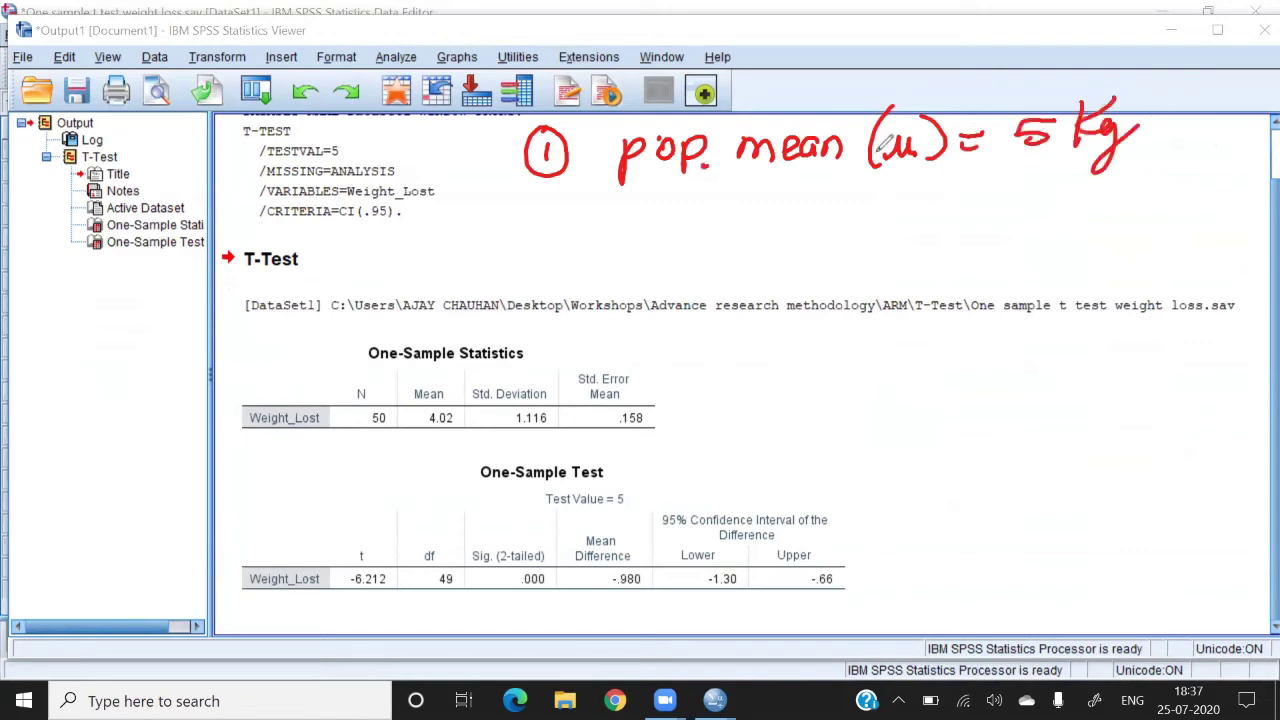
# Circle the Mean in the One-Sample Statistics table and handwrite the circled second note "x̄ = 4.02 Kg".
pyautogui.moveTo(566, 192); pyautogui.dragTo(564, 238)
pyautogui.moveTo(442, 356)
pyautogui.mouseDown()
pyautogui.moveTo(418, 372)
pyautogui.moveTo(452, 356)
pyautogui.mouseUp()
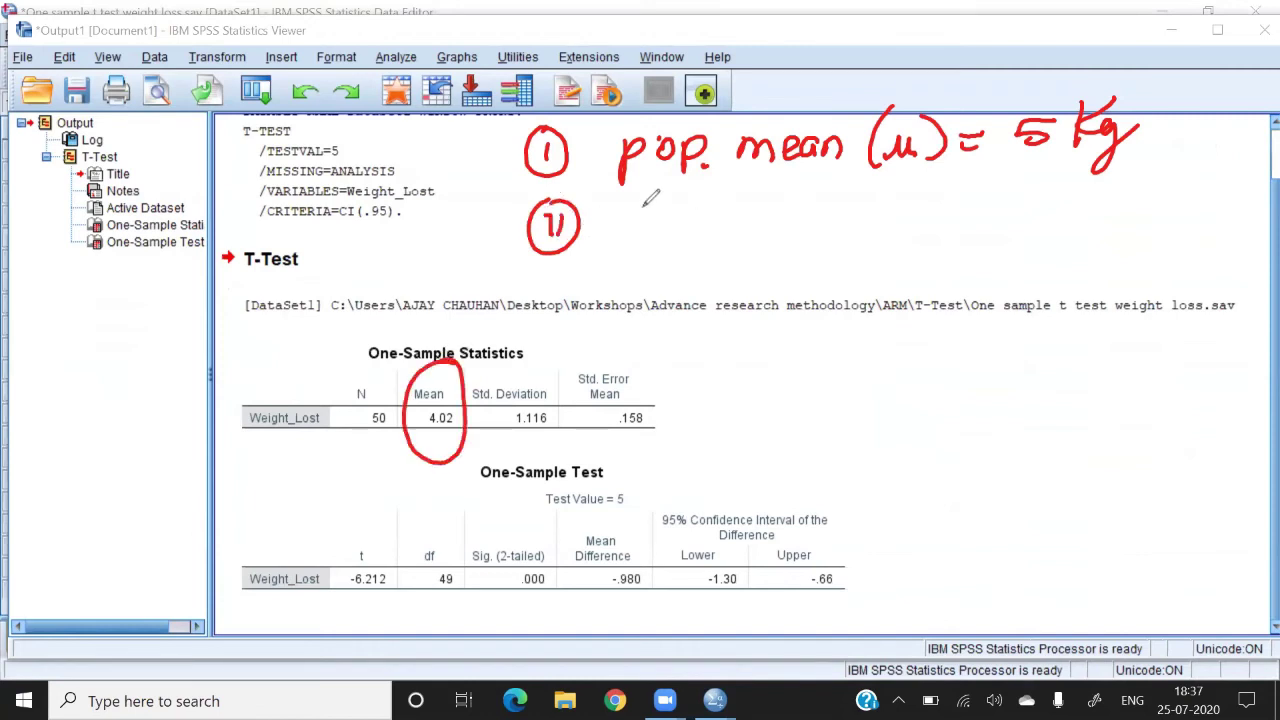
pyautogui.moveTo(660, 203); pyautogui.dragTo(712, 201)
pyautogui.moveTo(686, 208)
pyautogui.mouseDown()
pyautogui.moveTo(720, 233)
pyautogui.moveTo(694, 233)
pyautogui.moveTo(792, 210)
pyautogui.moveTo(790, 230)
pyautogui.moveTo(846, 226)
pyautogui.mouseUp()
pyautogui.moveTo(833, 206); pyautogui.dragTo(830, 238)
pyautogui.click(853, 226)
pyautogui.moveTo(882, 206); pyautogui.dragTo(956, 234)
pyautogui.moveTo(992, 188); pyautogui.dragTo(990, 270)
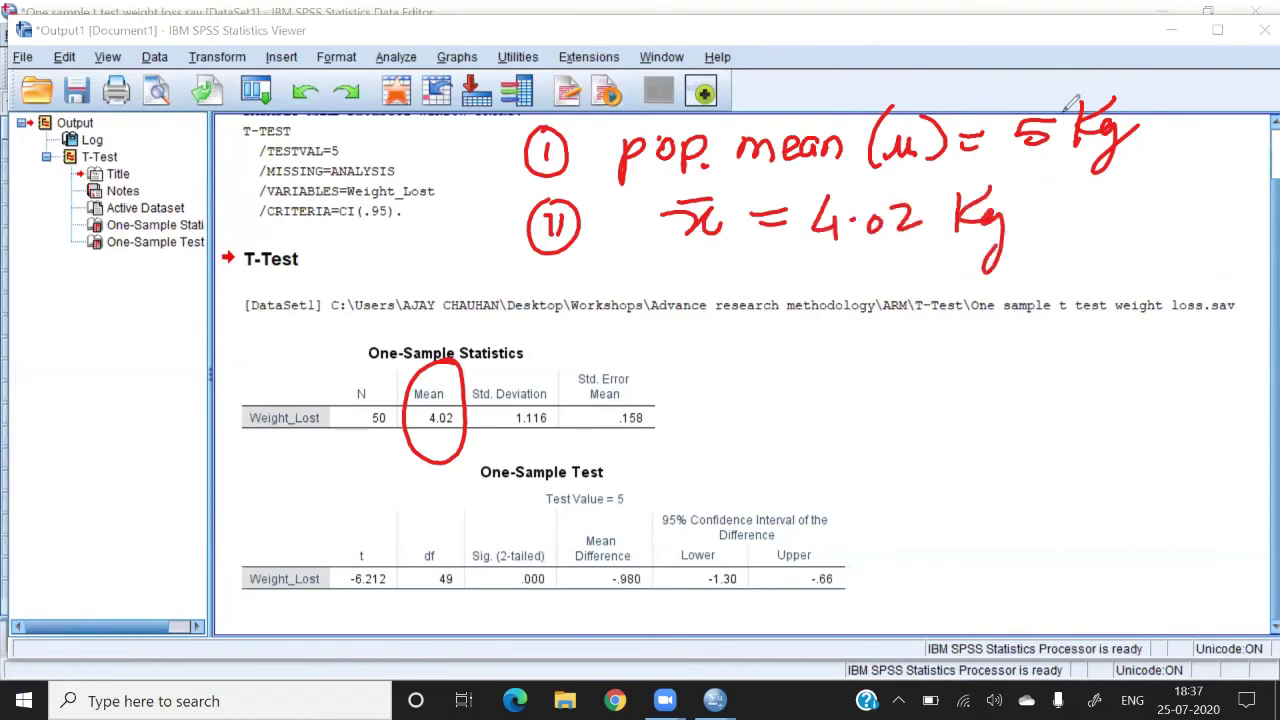
# Handwrite the null hypothesis "H0: x̄ = 5 Kg" below the sample mean note on the output.
pyautogui.moveTo(701, 279); pyautogui.dragTo(703, 336)
pyautogui.moveTo(703, 308); pyautogui.dragTo(736, 306)
pyautogui.moveTo(736, 280)
pyautogui.mouseDown()
pyautogui.moveTo(740, 332)
pyautogui.moveTo(741, 311)
pyautogui.mouseUp()
pyautogui.click(766, 304)
pyautogui.click(767, 319)
pyautogui.moveTo(814, 296)
pyautogui.mouseDown()
pyautogui.moveTo(818, 322)
pyautogui.moveTo(876, 318)
pyautogui.mouseUp()
pyautogui.moveTo(828, 290); pyautogui.dragTo(916, 299)
pyautogui.moveTo(892, 313)
pyautogui.mouseDown()
pyautogui.moveTo(949, 288)
pyautogui.moveTo(946, 313)
pyautogui.mouseUp()
pyautogui.moveTo(1008, 273); pyautogui.dragTo(1003, 312)
pyautogui.moveTo(1007, 294)
pyautogui.mouseDown()
pyautogui.moveTo(1025, 278)
pyautogui.moveTo(1026, 306)
pyautogui.mouseUp()
pyautogui.moveTo(1040, 284); pyautogui.dragTo(1018, 355)
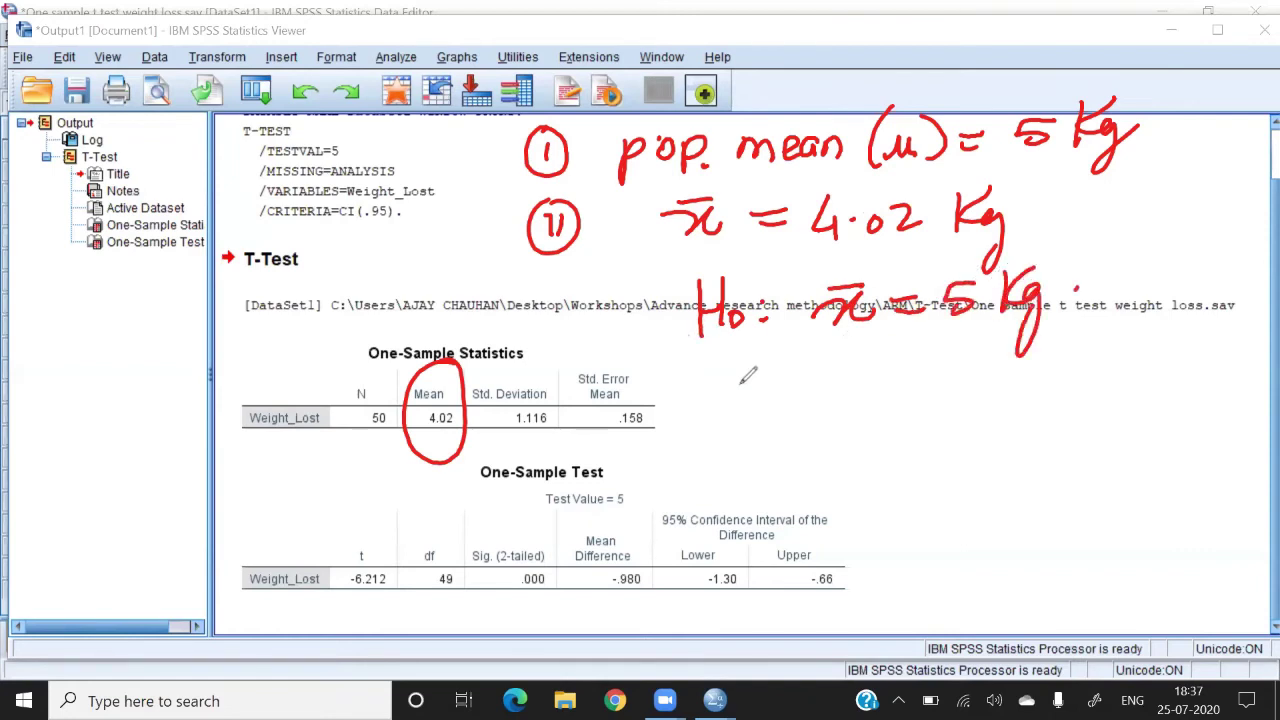
# Circle the t value in the One-Sample Test table and handwrite "t = -6.212" with a p label beneath it.
pyautogui.moveTo(742, 376)
pyautogui.mouseDown()
pyautogui.moveTo(754, 418)
pyautogui.moveTo(762, 398)
pyautogui.mouseUp()
pyautogui.moveTo(738, 452)
pyautogui.mouseDown()
pyautogui.moveTo(735, 496)
pyautogui.moveTo(740, 472)
pyautogui.mouseUp()
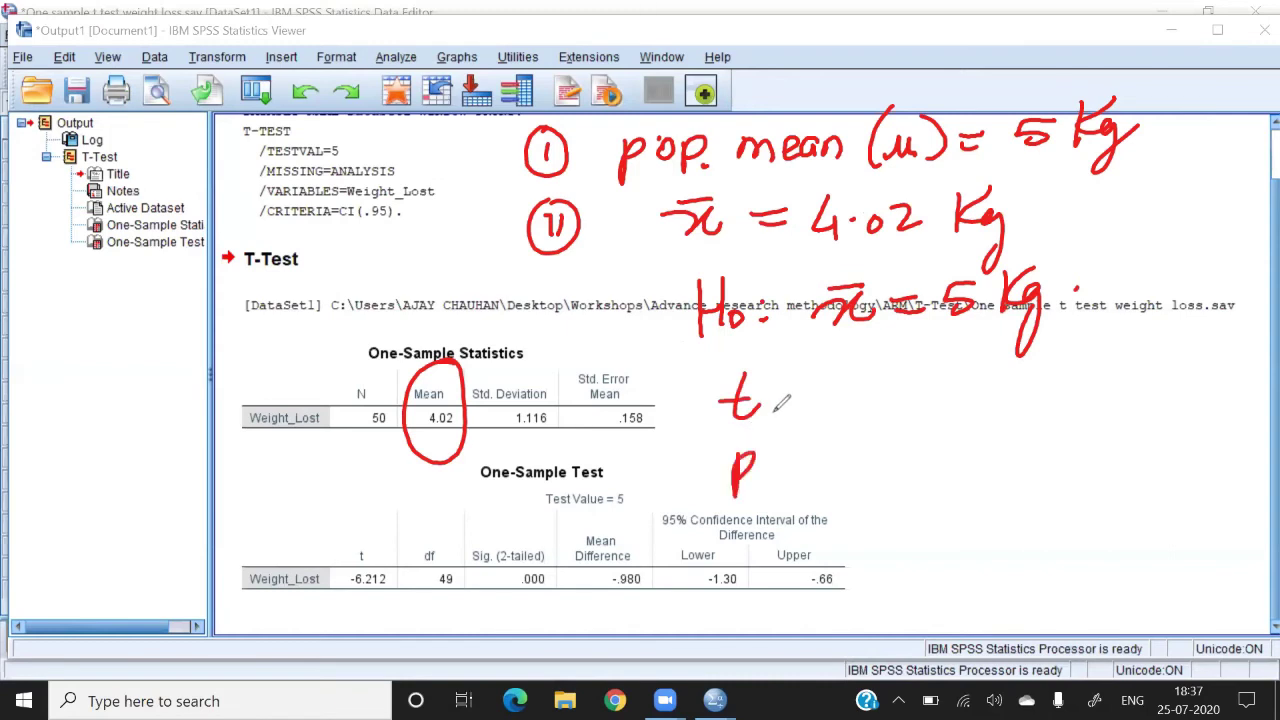
pyautogui.moveTo(388, 505)
pyautogui.mouseDown()
pyautogui.moveTo(355, 529)
pyautogui.moveTo(390, 508)
pyautogui.mouseUp()
pyautogui.moveTo(796, 386)
pyautogui.mouseDown()
pyautogui.moveTo(822, 384)
pyautogui.moveTo(824, 402)
pyautogui.moveTo(870, 396)
pyautogui.mouseUp()
pyautogui.moveTo(906, 362)
pyautogui.mouseDown()
pyautogui.moveTo(898, 408)
pyautogui.moveTo(910, 396)
pyautogui.moveTo(976, 406)
pyautogui.mouseUp()
pyautogui.click(921, 394)
pyautogui.moveTo(994, 370)
pyautogui.mouseDown()
pyautogui.moveTo(990, 406)
pyautogui.moveTo(1040, 404)
pyautogui.mouseUp()
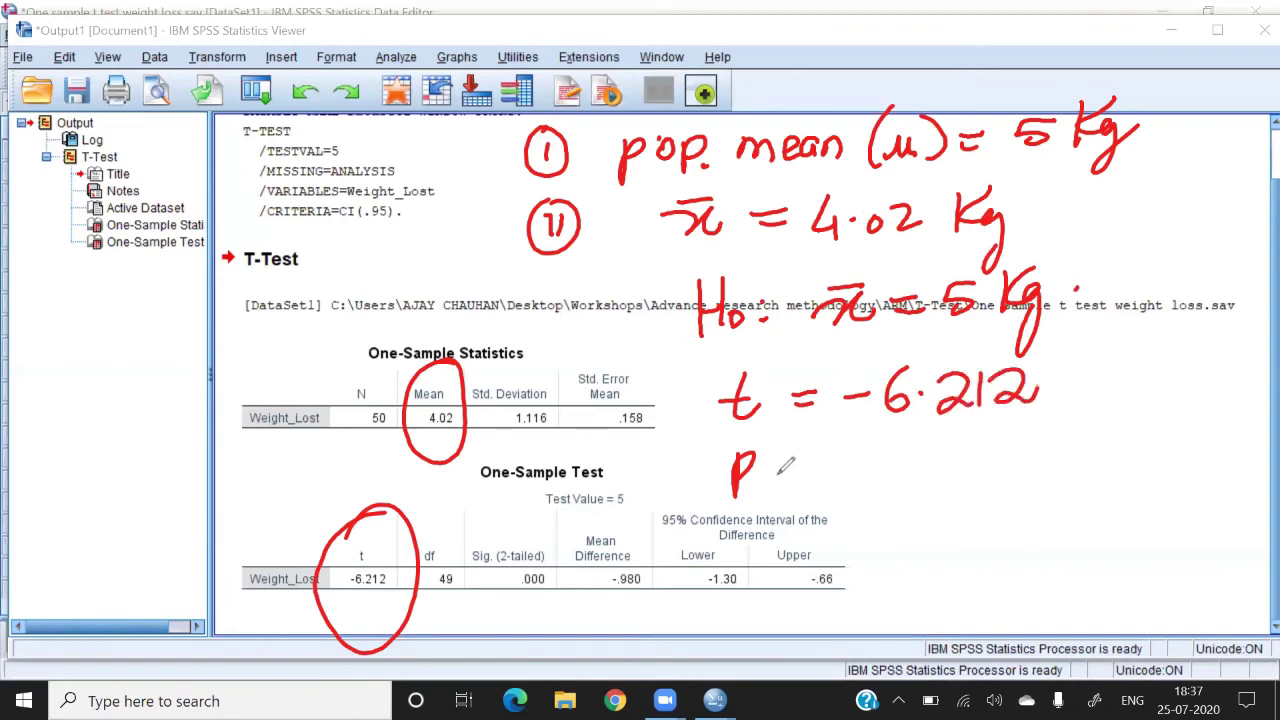
# Circle the Sig. (2-tailed) value in the One-Sample Test table and complete the p note as "p = 0.000".
pyautogui.moveTo(527, 513)
pyautogui.mouseDown()
pyautogui.moveTo(468, 575)
pyautogui.moveTo(481, 571)
pyautogui.mouseUp()
pyautogui.moveTo(810, 456); pyautogui.dragTo(844, 454)
pyautogui.moveTo(812, 475); pyautogui.dragTo(1010, 444)
pyautogui.click(928, 462)
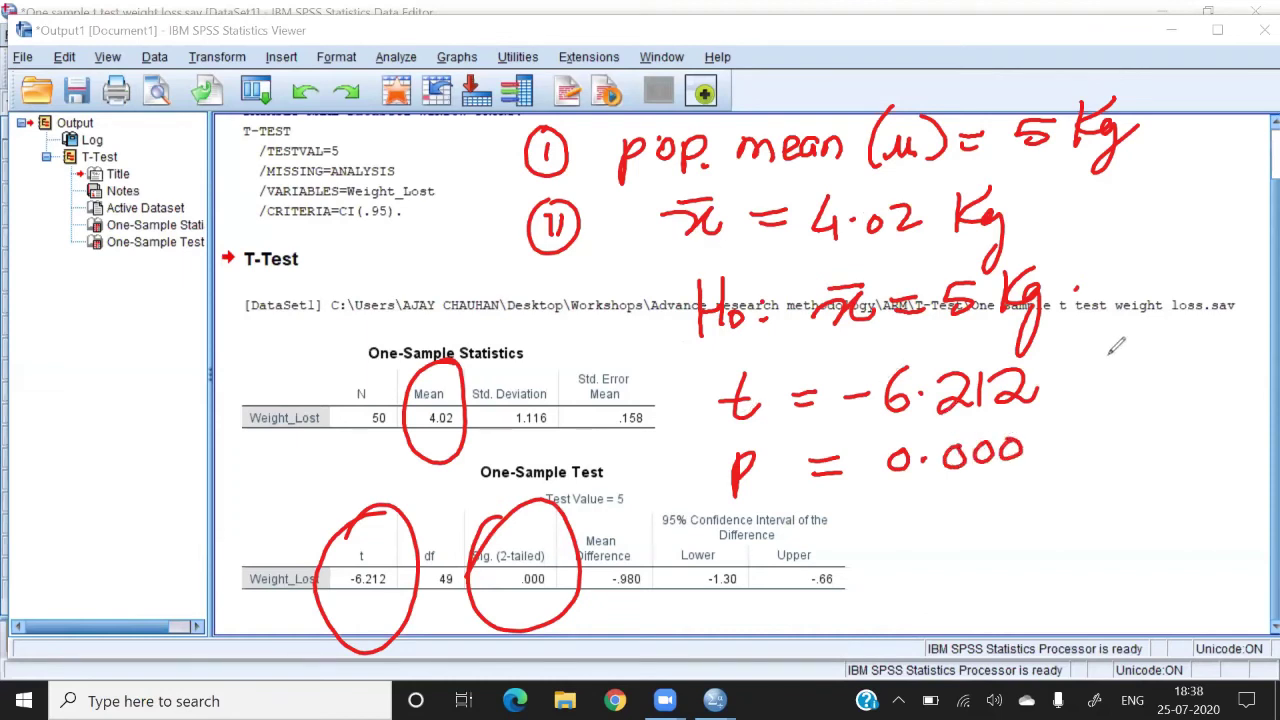
# Handwrite the decision criteria "(> 1.96)" beside the t value and "(< 0.05)" beside the p value.
pyautogui.moveTo(1118, 338); pyautogui.dragTo(1106, 408)
pyautogui.moveTo(1126, 362)
pyautogui.mouseDown()
pyautogui.moveTo(1160, 372)
pyautogui.moveTo(1148, 396)
pyautogui.mouseUp()
pyautogui.moveTo(1192, 358); pyautogui.dragTo(1190, 392)
pyautogui.click(1202, 378)
pyautogui.moveTo(1230, 346); pyautogui.dragTo(1226, 384)
pyautogui.moveTo(1260, 328)
pyautogui.mouseDown()
pyautogui.moveTo(1250, 372)
pyautogui.moveTo(1262, 386)
pyautogui.mouseUp()
pyautogui.moveTo(1150, 420)
pyautogui.mouseDown()
pyautogui.moveTo(1122, 446)
pyautogui.moveTo(1160, 454)
pyautogui.moveTo(1232, 406)
pyautogui.moveTo(1226, 440)
pyautogui.mouseUp()
pyautogui.moveTo(1258, 396); pyautogui.dragTo(1262, 440)
# Handwrite an arrow with the conclusion "H0 rejected" and the remark "Co is making wrong statement.".
pyautogui.moveTo(716, 530)
pyautogui.mouseDown()
pyautogui.moveTo(800, 516)
pyautogui.moveTo(782, 534)
pyautogui.mouseUp()
pyautogui.moveTo(870, 504)
pyautogui.mouseDown()
pyautogui.moveTo(868, 540)
pyautogui.moveTo(890, 540)
pyautogui.moveTo(904, 520)
pyautogui.moveTo(972, 524)
pyautogui.moveTo(990, 552)
pyautogui.mouseUp()
pyautogui.moveTo(1000, 502)
pyautogui.mouseDown()
pyautogui.moveTo(1052, 484)
pyautogui.moveTo(1072, 500)
pyautogui.mouseUp()
pyautogui.moveTo(1084, 462)
pyautogui.mouseDown()
pyautogui.moveTo(1080, 510)
pyautogui.moveTo(1060, 508)
pyautogui.mouseUp()
pyautogui.moveTo(672, 580)
pyautogui.mouseDown()
pyautogui.moveTo(670, 620)
pyautogui.moveTo(688, 594)
pyautogui.moveTo(744, 616)
pyautogui.moveTo(850, 608)
pyautogui.mouseUp()
pyautogui.moveTo(858, 562)
pyautogui.mouseDown()
pyautogui.moveTo(860, 608)
pyautogui.moveTo(900, 580)
pyautogui.moveTo(940, 590)
pyautogui.moveTo(966, 570)
pyautogui.moveTo(1088, 550)
pyautogui.moveTo(1097, 525)
pyautogui.moveTo(1115, 550)
pyautogui.moveTo(1148, 530)
pyautogui.moveTo(1164, 548)
pyautogui.moveTo(1200, 533)
pyautogui.moveTo(1245, 536)
pyautogui.moveTo(1240, 545)
pyautogui.mouseUp()
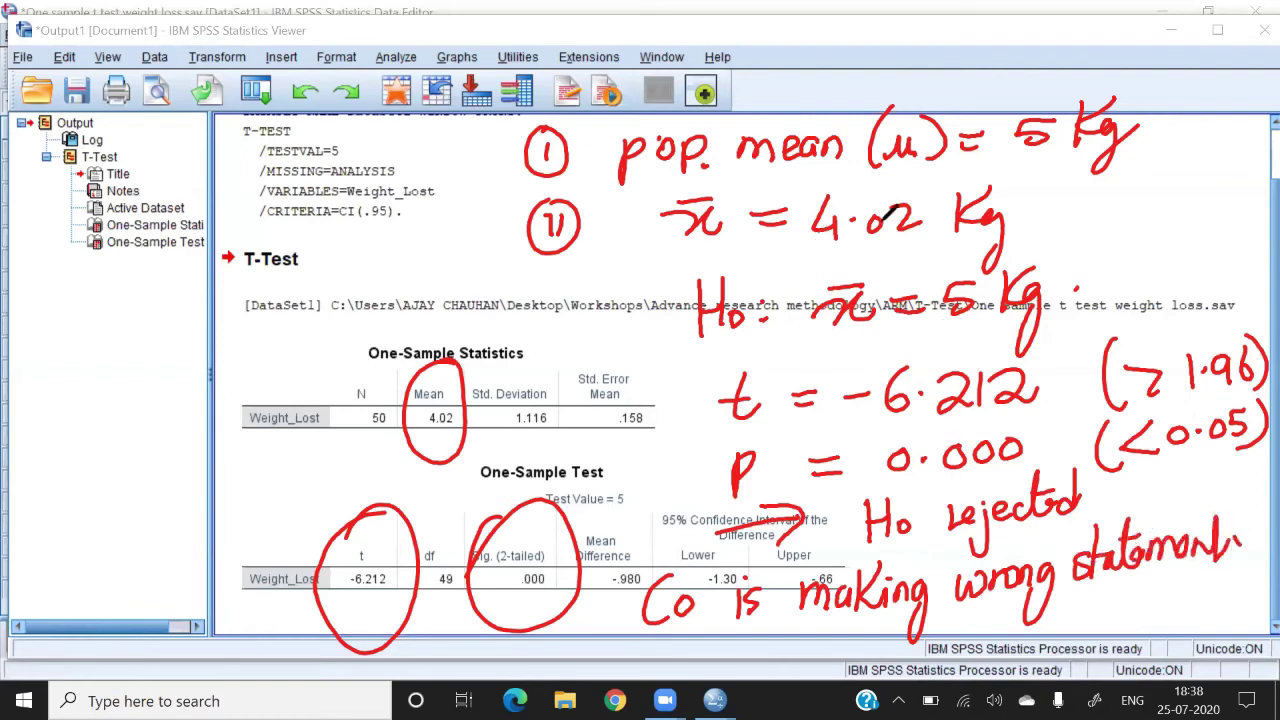
# Underline the 5 Kg in the population mean note, and clear all annotations from the output.
pyautogui.moveTo(1008, 168); pyautogui.dragTo(1146, 157)
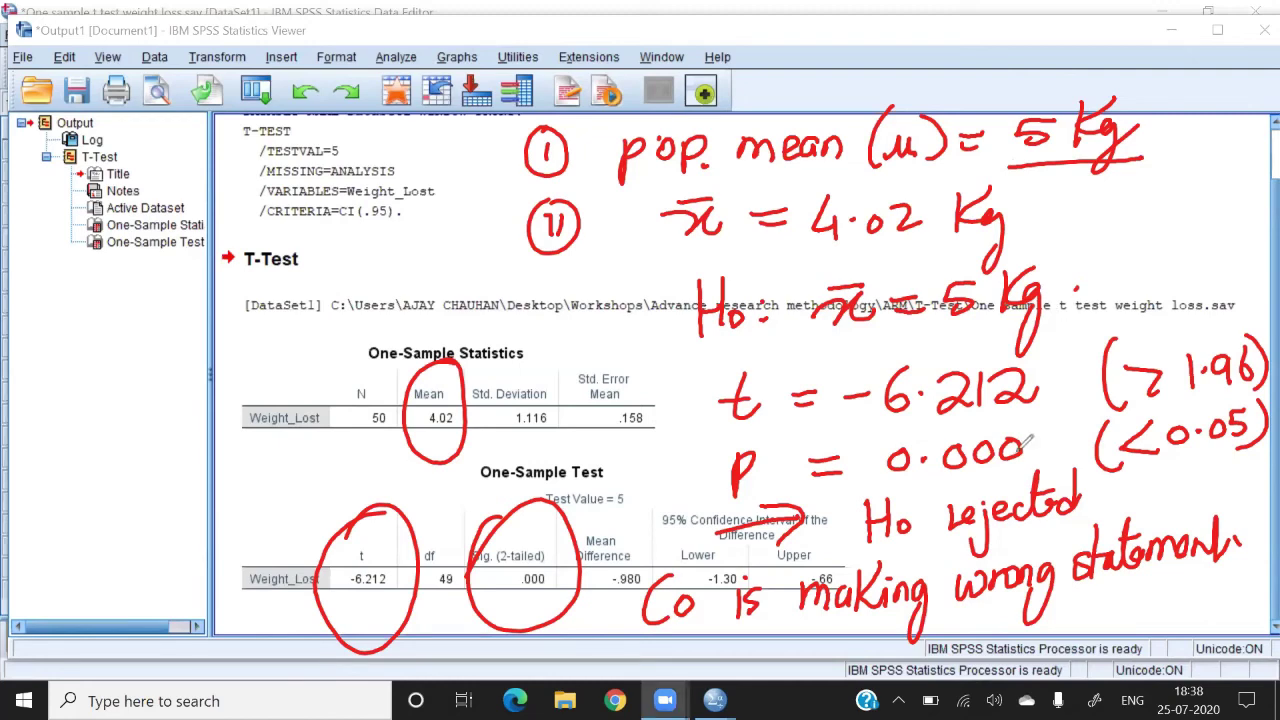
pyautogui.click(1010, 278)
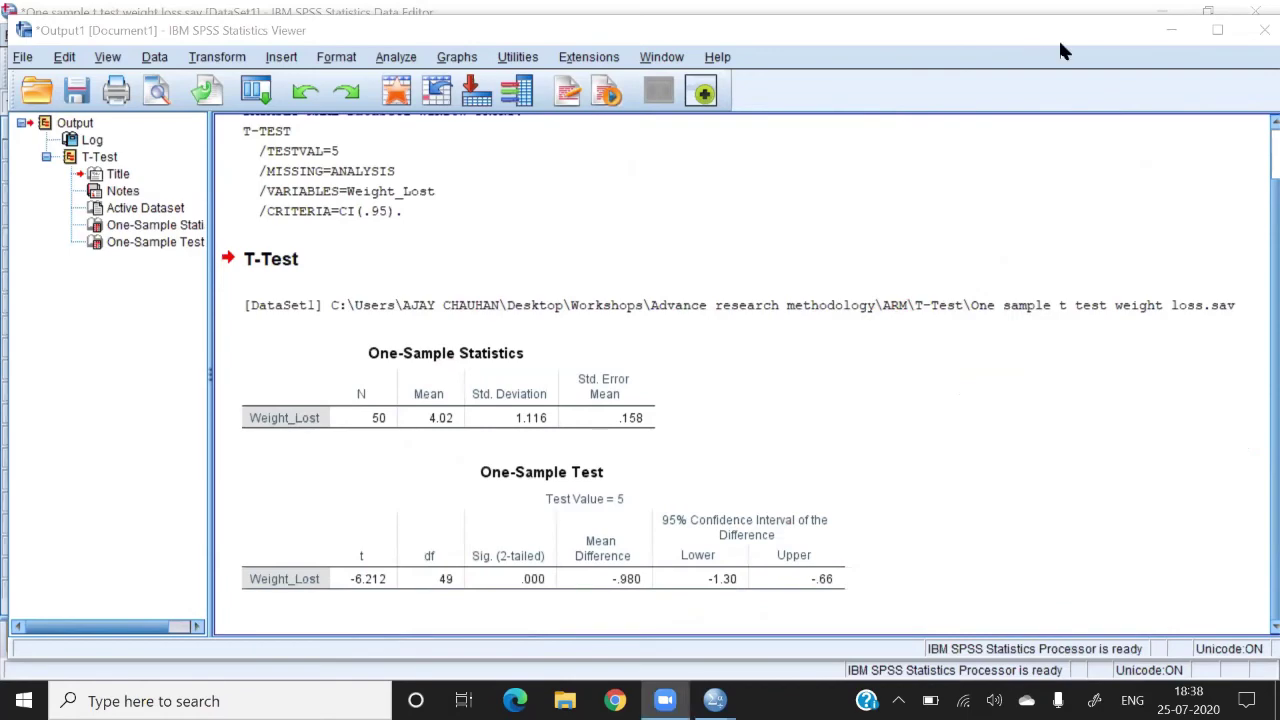
# Close the output without saving it, and open the data file "One sample t test Different examples.sav".
pyautogui.click(1264, 30)
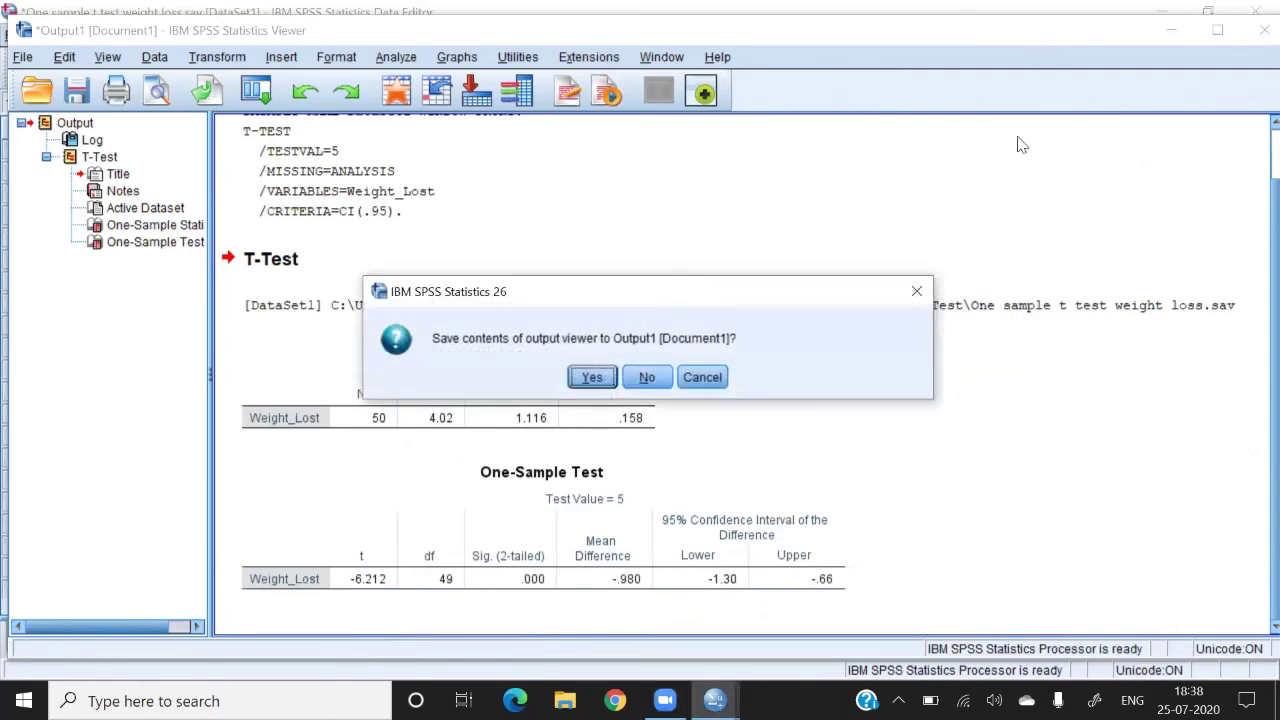
pyautogui.click(647, 377)
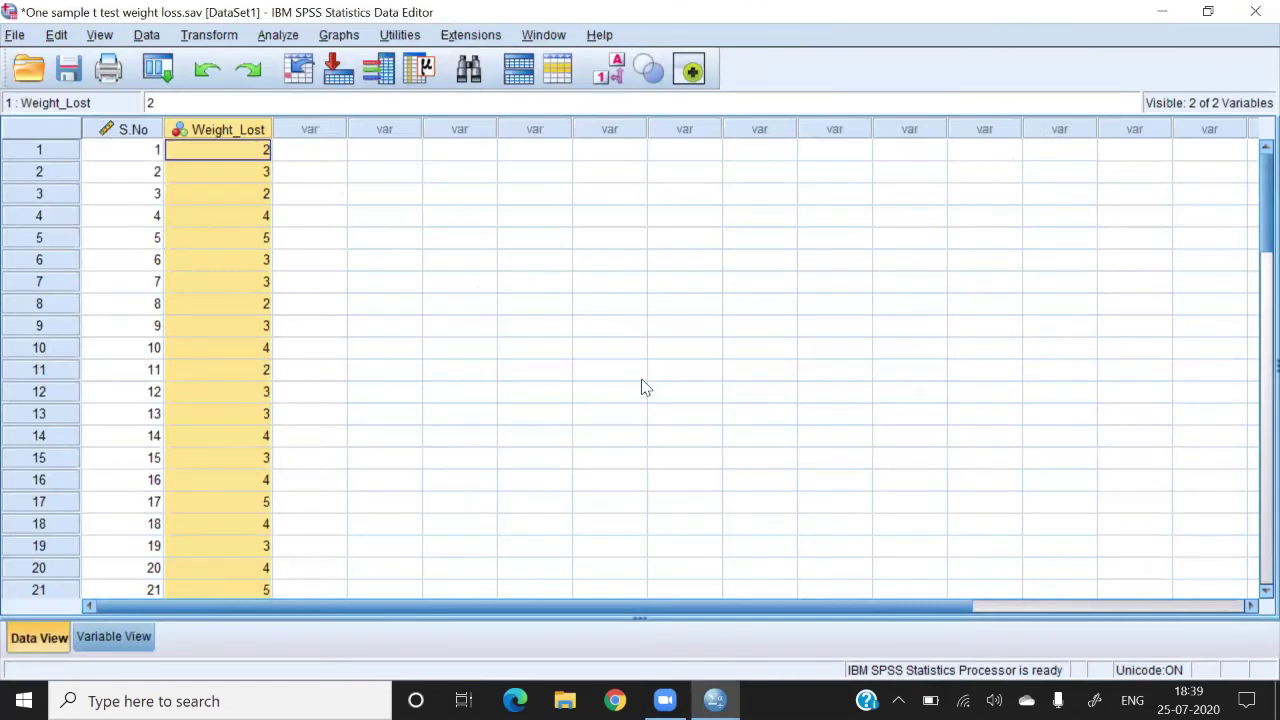
pyautogui.click(15, 34)
pyautogui.moveTo(60, 84)
pyautogui.click(335, 85)
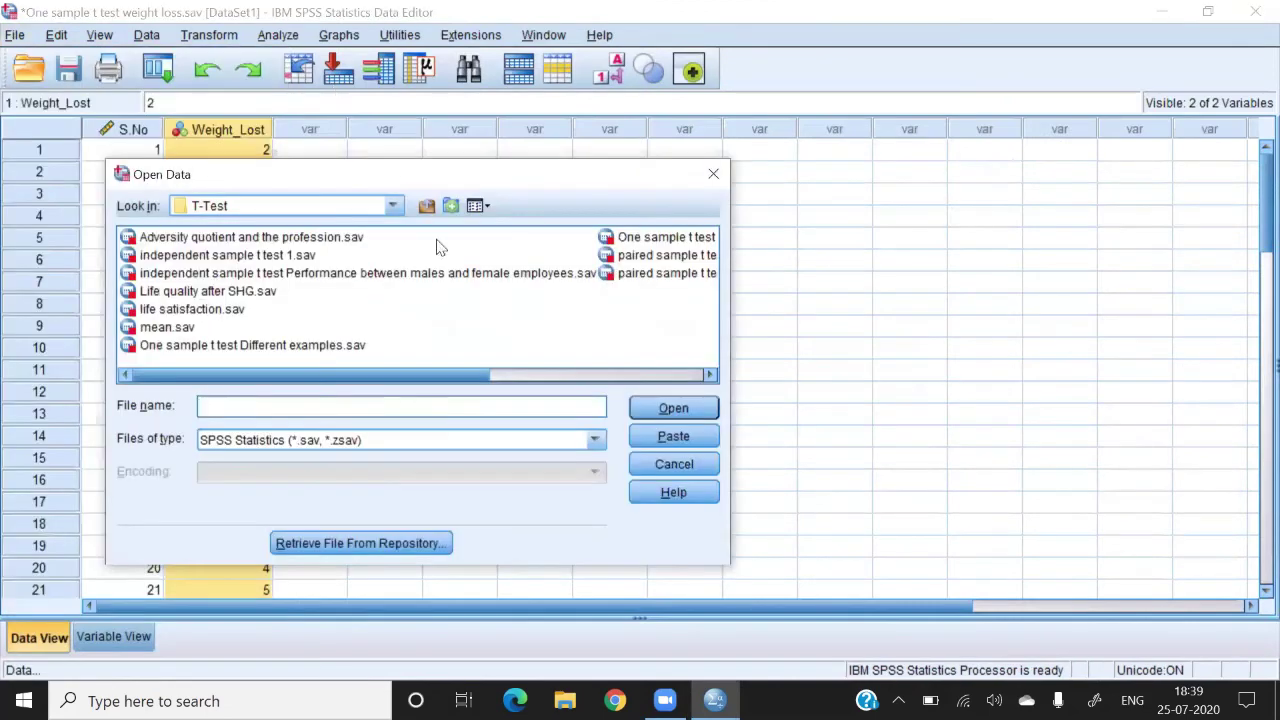
pyautogui.doubleClick(226, 346)
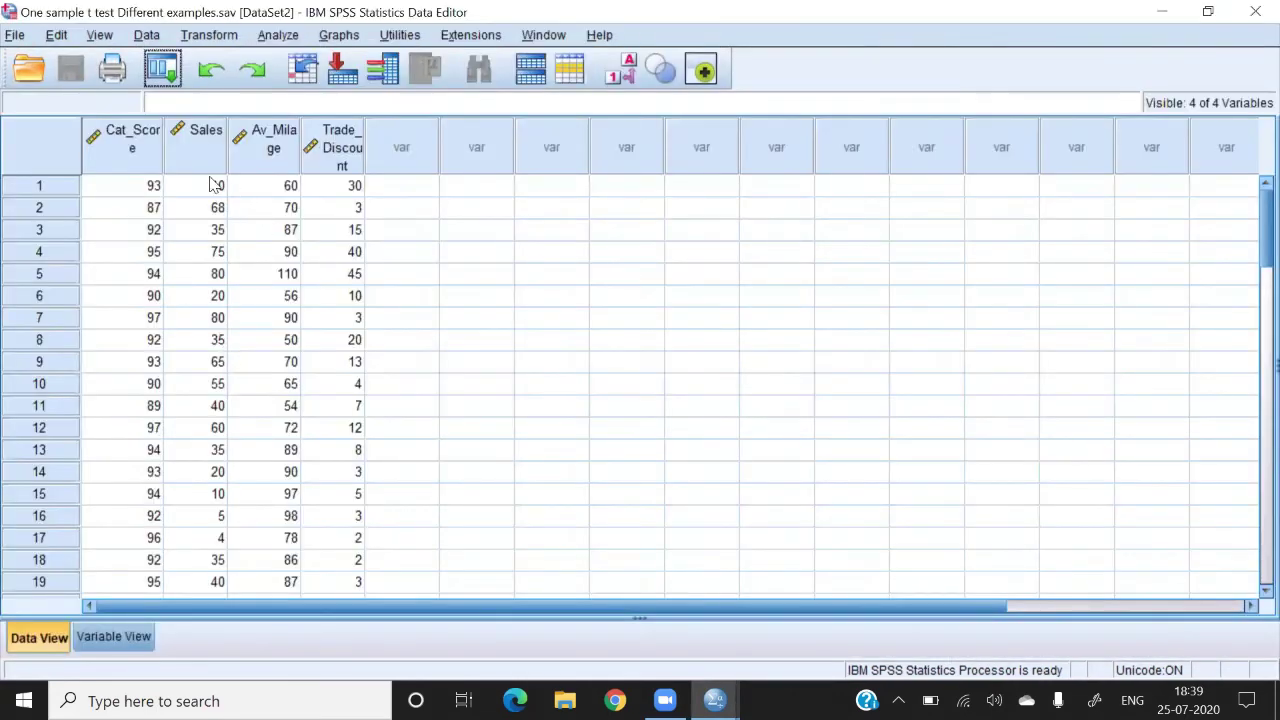
# Select the Av_Milage column and handwrite the formula t = (x̄ − μ) / (σ / √(n−1)) over the empty cells.
pyautogui.click(268, 157)
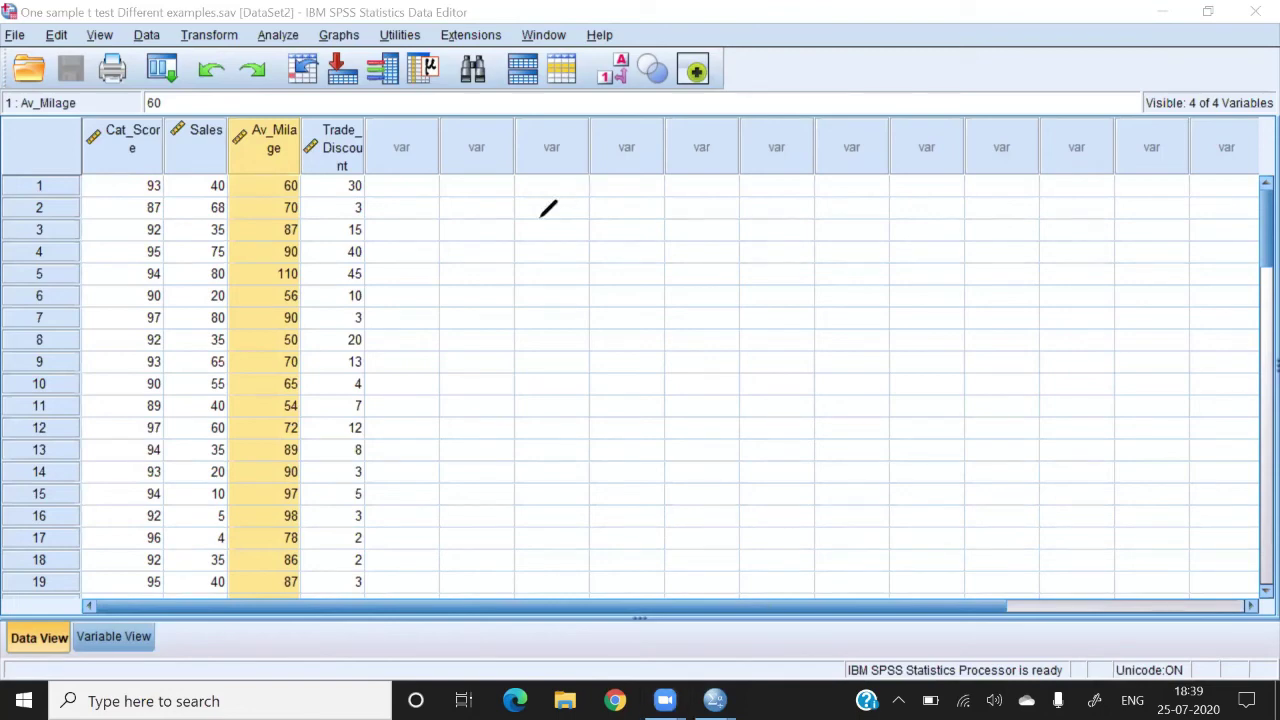
pyautogui.moveTo(537, 183); pyautogui.dragTo(551, 242)
pyautogui.moveTo(518, 227); pyautogui.dragTo(549, 223)
pyautogui.moveTo(608, 216); pyautogui.dragTo(637, 212)
pyautogui.moveTo(610, 235); pyautogui.dragTo(635, 234)
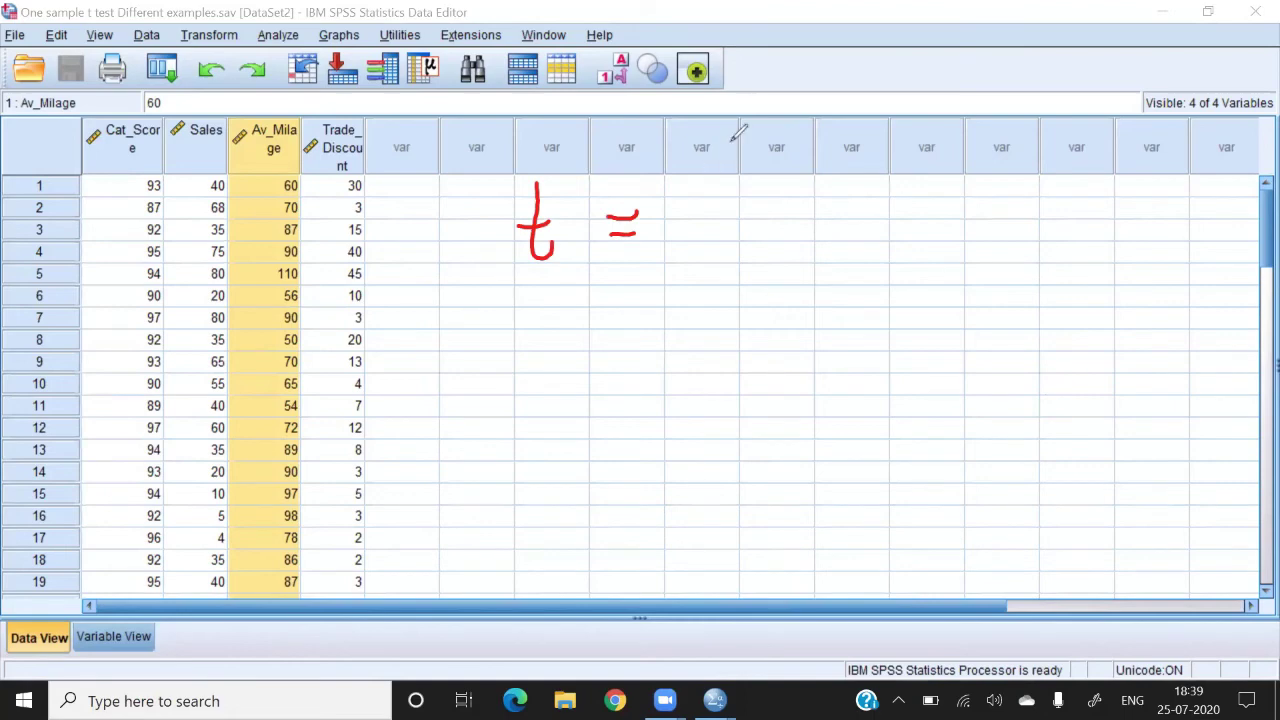
pyautogui.moveTo(716, 165)
pyautogui.mouseDown()
pyautogui.moveTo(746, 200)
pyautogui.moveTo(730, 198)
pyautogui.moveTo(750, 148)
pyautogui.moveTo(796, 168)
pyautogui.mouseUp()
pyautogui.moveTo(822, 186)
pyautogui.mouseDown()
pyautogui.moveTo(842, 152)
pyautogui.moveTo(876, 176)
pyautogui.mouseUp()
pyautogui.moveTo(714, 214)
pyautogui.mouseDown()
pyautogui.moveTo(868, 198)
pyautogui.moveTo(771, 223)
pyautogui.moveTo(786, 238)
pyautogui.mouseUp()
pyautogui.moveTo(734, 256); pyautogui.dragTo(818, 244)
pyautogui.moveTo(726, 292)
pyautogui.mouseDown()
pyautogui.moveTo(828, 258)
pyautogui.moveTo(776, 282)
pyautogui.moveTo(786, 298)
pyautogui.mouseUp()
pyautogui.moveTo(792, 287); pyautogui.dragTo(806, 285)
pyautogui.moveTo(822, 280); pyautogui.dragTo(824, 298)
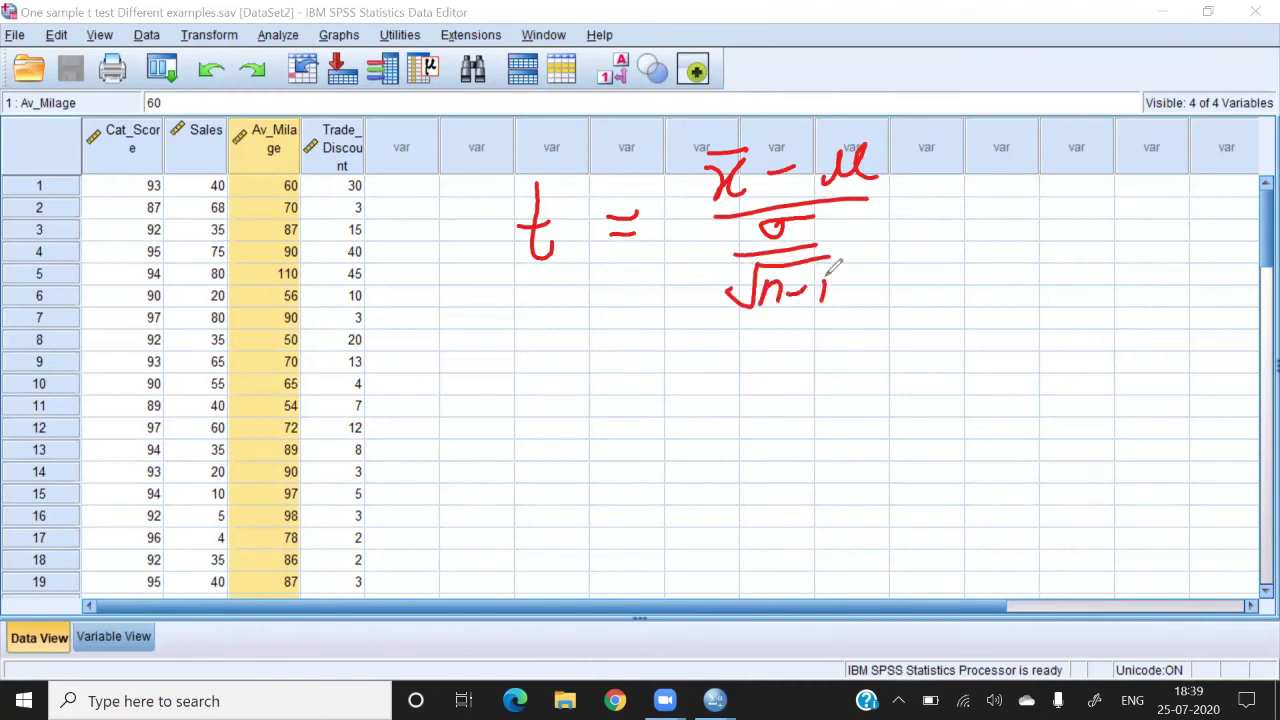
# Circle the numerator x̄ − μ in the handwritten formula and write "Sig is ignore" below it.
pyautogui.moveTo(888, 106)
pyautogui.mouseDown()
pyautogui.moveTo(697, 137)
pyautogui.moveTo(708, 212)
pyautogui.moveTo(866, 200)
pyautogui.mouseUp()
pyautogui.moveTo(560, 342); pyautogui.dragTo(500, 432)
pyautogui.click(546, 375)
pyautogui.moveTo(548, 396); pyautogui.dragTo(548, 486)
pyautogui.click(660, 356)
pyautogui.moveTo(663, 369); pyautogui.dragTo(672, 396)
pyautogui.click(772, 345)
pyautogui.moveTo(772, 350); pyautogui.dragTo(782, 432)
pyautogui.moveTo(818, 362)
pyautogui.mouseDown()
pyautogui.moveTo(830, 322)
pyautogui.moveTo(842, 362)
pyautogui.mouseUp()
pyautogui.moveTo(862, 320)
pyautogui.mouseDown()
pyautogui.moveTo(914, 318)
pyautogui.moveTo(948, 338)
pyautogui.mouseUp()
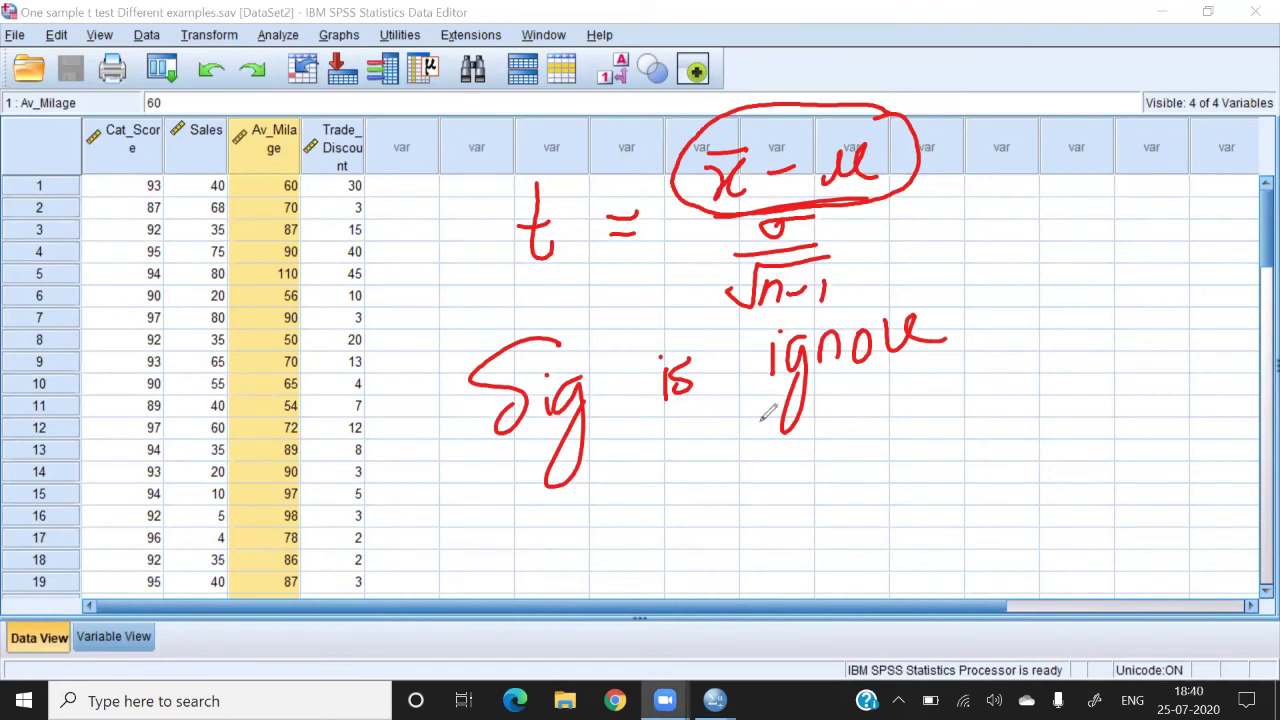
# Handwrite the example "t = - 6.100" under the sign remark and draw a box around its minus sign.
pyautogui.moveTo(671, 448)
pyautogui.mouseDown()
pyautogui.moveTo(661, 520)
pyautogui.moveTo(686, 486)
pyautogui.mouseUp()
pyautogui.moveTo(719, 479)
pyautogui.mouseDown()
pyautogui.moveTo(749, 473)
pyautogui.moveTo(760, 486)
pyautogui.mouseUp()
pyautogui.moveTo(780, 480); pyautogui.dragTo(822, 455)
pyautogui.moveTo(872, 396)
pyautogui.mouseDown()
pyautogui.moveTo(852, 450)
pyautogui.moveTo(868, 440)
pyautogui.mouseUp()
pyautogui.moveTo(886, 420); pyautogui.dragTo(916, 432)
pyautogui.moveTo(944, 396); pyautogui.dragTo(970, 394)
pyautogui.moveTo(786, 420); pyautogui.dragTo(820, 416)
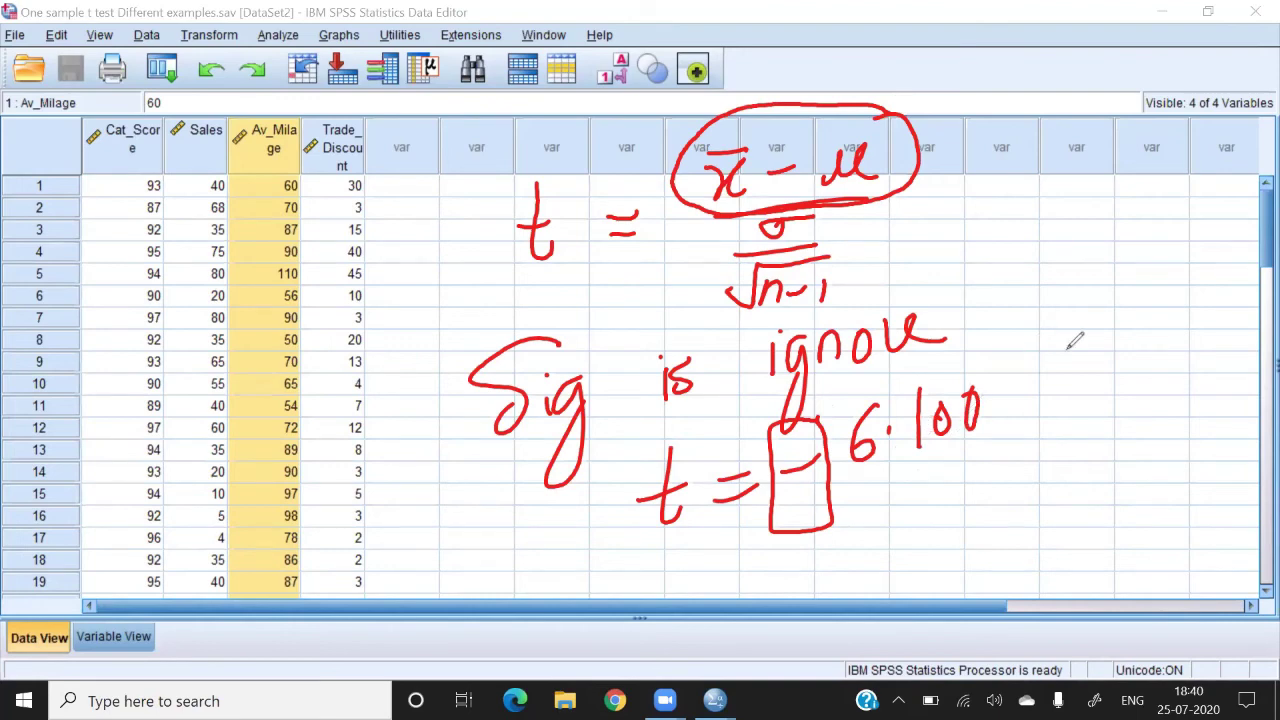
# Add the handwritten comparison "vs 1.96" beside the example t value, and clear all annotations from the data sheet.
pyautogui.moveTo(1042, 366); pyautogui.dragTo(1068, 380)
pyautogui.moveTo(1116, 312); pyautogui.dragTo(1127, 378)
pyautogui.click(1140, 345)
pyautogui.moveTo(1172, 312); pyautogui.dragTo(1163, 352)
pyautogui.moveTo(1205, 282); pyautogui.dragTo(1188, 322)
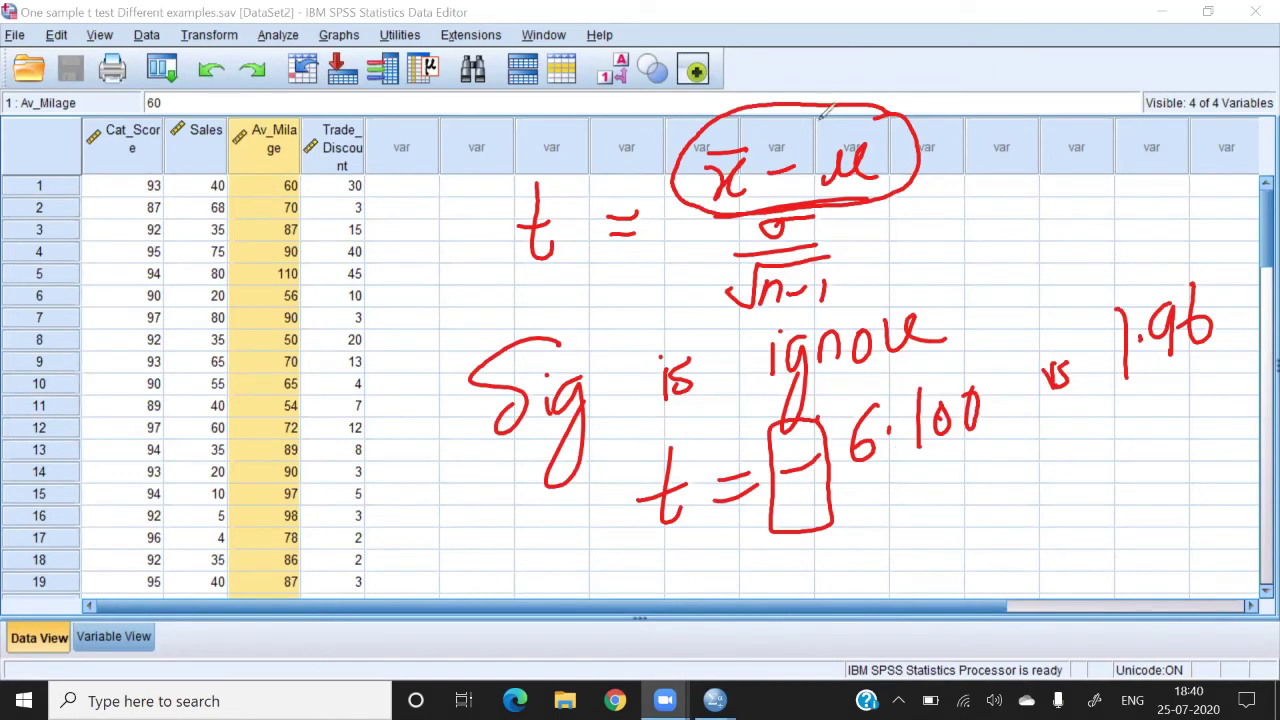
pyautogui.click(915, 65)
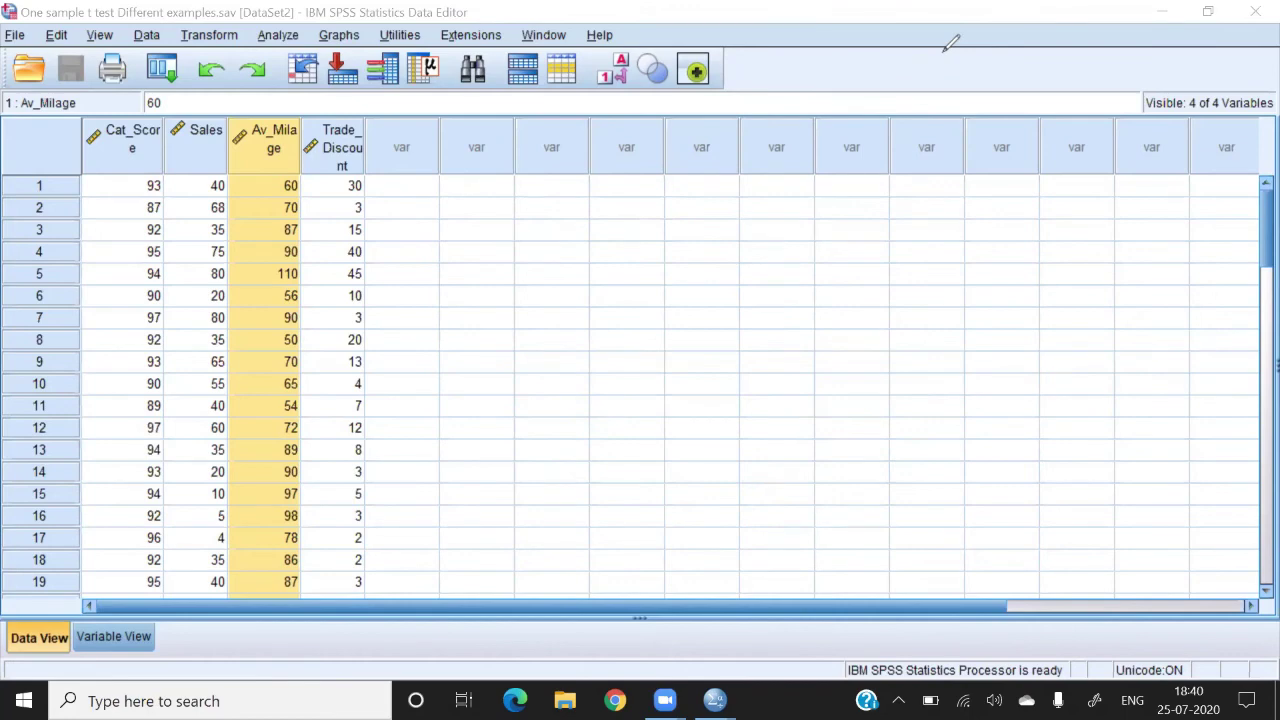
# Handwrite "H0: x̄ = 85 Km/litre" with an arrow from the Av_Milage heading, and clear the annotations.
pyautogui.moveTo(276, 146)
pyautogui.mouseDown()
pyautogui.moveTo(280, 130)
pyautogui.moveTo(703, 140)
pyautogui.moveTo(692, 150)
pyautogui.mouseUp()
pyautogui.moveTo(755, 102)
pyautogui.mouseDown()
pyautogui.moveTo(800, 160)
pyautogui.moveTo(886, 140)
pyautogui.moveTo(878, 170)
pyautogui.mouseUp()
pyautogui.moveTo(922, 142); pyautogui.dragTo(915, 166)
pyautogui.moveTo(870, 112)
pyautogui.mouseDown()
pyautogui.moveTo(910, 104)
pyautogui.moveTo(972, 148)
pyautogui.mouseUp()
pyautogui.moveTo(1042, 98)
pyautogui.mouseDown()
pyautogui.moveTo(1020, 112)
pyautogui.moveTo(1052, 150)
pyautogui.moveTo(1076, 152)
pyautogui.mouseUp()
pyautogui.moveTo(1112, 100)
pyautogui.mouseDown()
pyautogui.moveTo(1104, 178)
pyautogui.moveTo(1144, 124)
pyautogui.moveTo(1166, 150)
pyautogui.mouseUp()
pyautogui.moveTo(1204, 84); pyautogui.dragTo(1172, 174)
pyautogui.moveTo(1222, 100)
pyautogui.mouseDown()
pyautogui.moveTo(1194, 178)
pyautogui.moveTo(1226, 166)
pyautogui.mouseUp()
pyautogui.moveTo(1238, 118)
pyautogui.mouseDown()
pyautogui.moveTo(1236, 160)
pyautogui.moveTo(1266, 158)
pyautogui.mouseUp()
pyautogui.moveTo(1120, 165); pyautogui.dragTo(1106, 200)
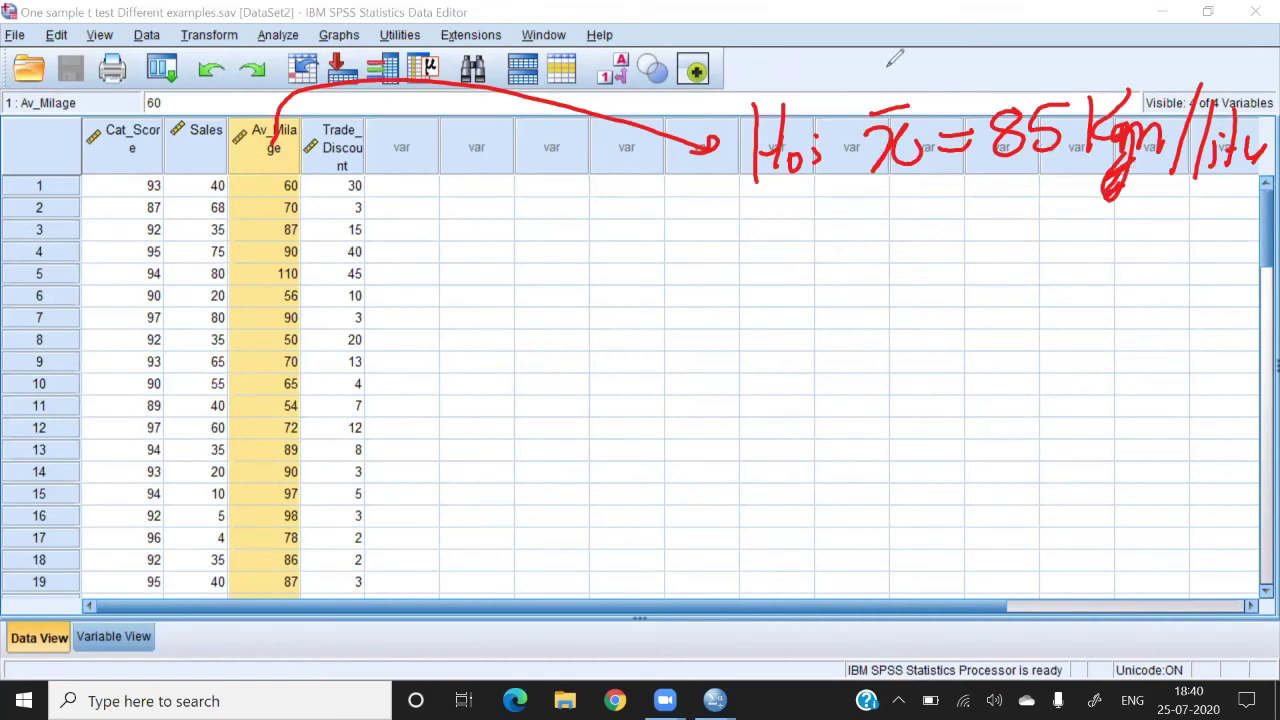
pyautogui.click(888, 66)
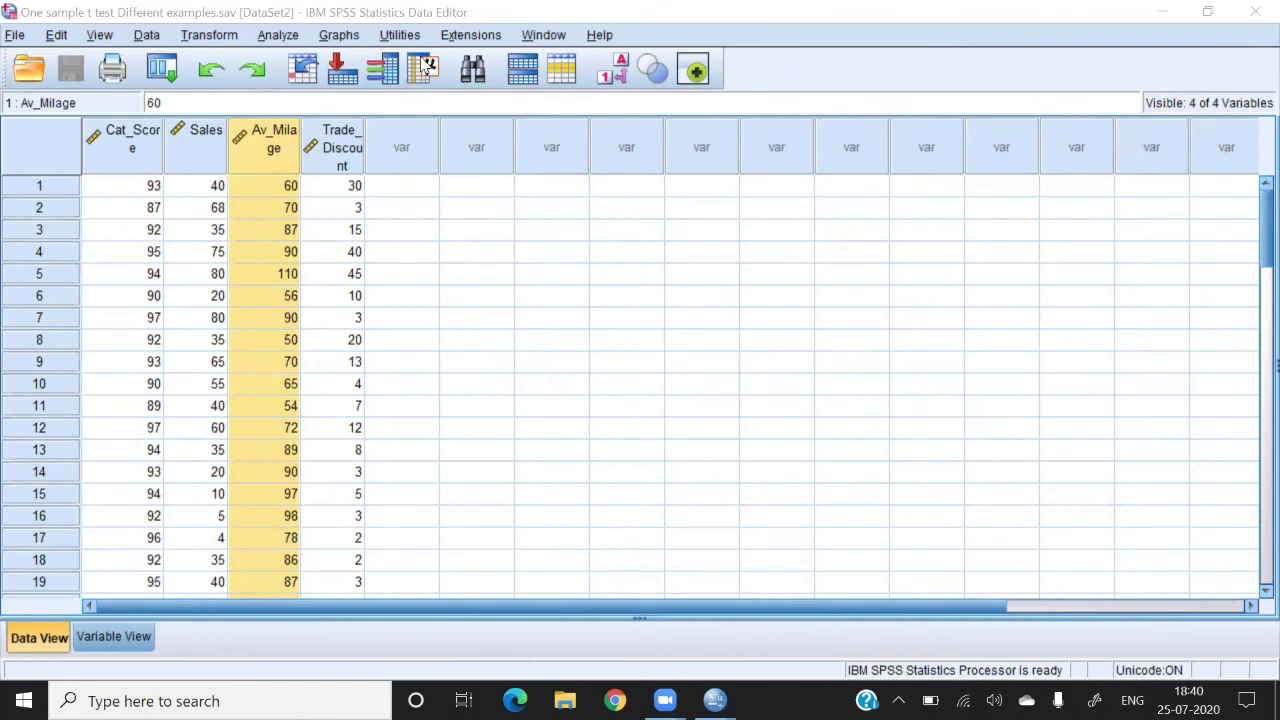
# Run a One-Sample T Test on Av_Milage with a test value of 85.
pyautogui.click(278, 35)
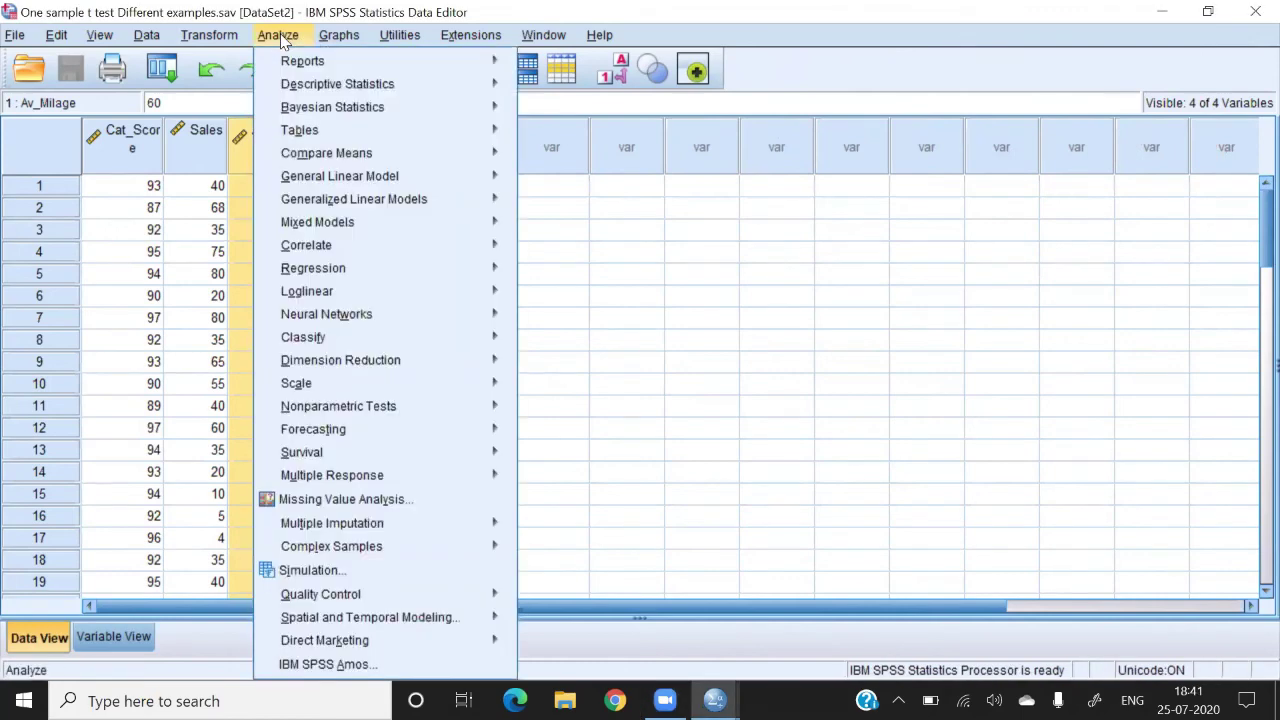
pyautogui.moveTo(326, 156)
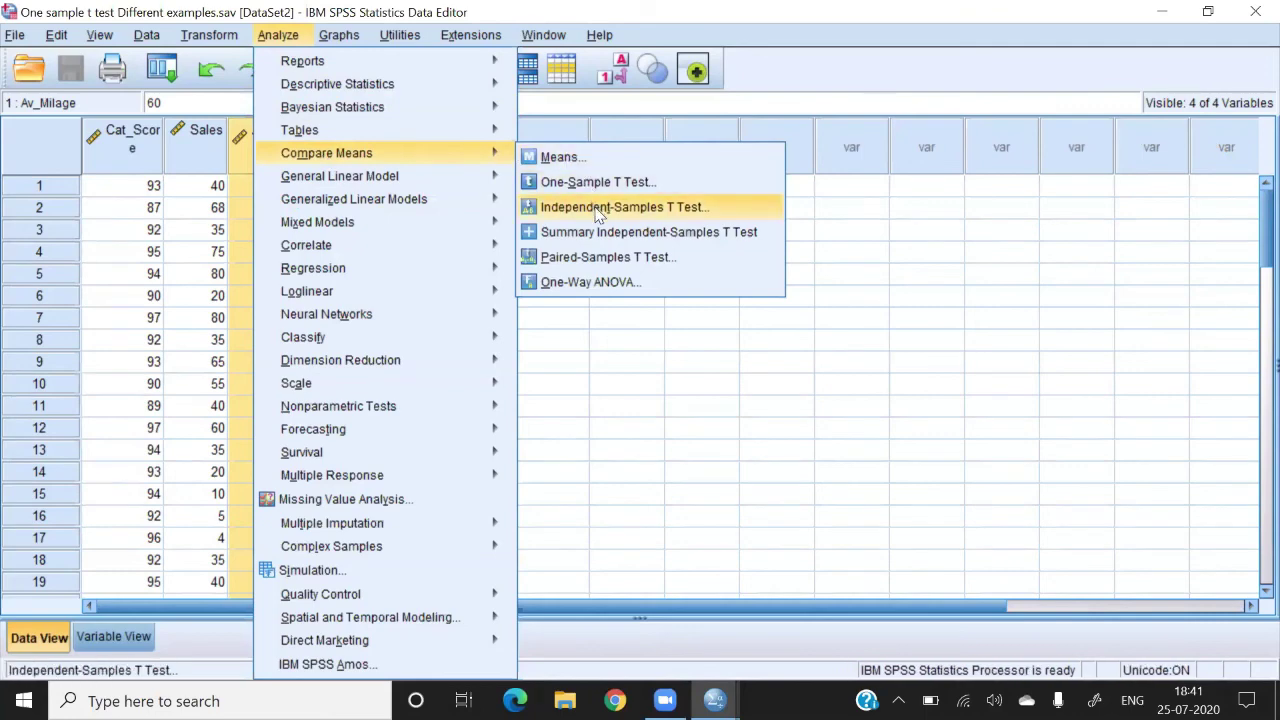
pyautogui.click(597, 182)
pyautogui.doubleClick(717, 420)
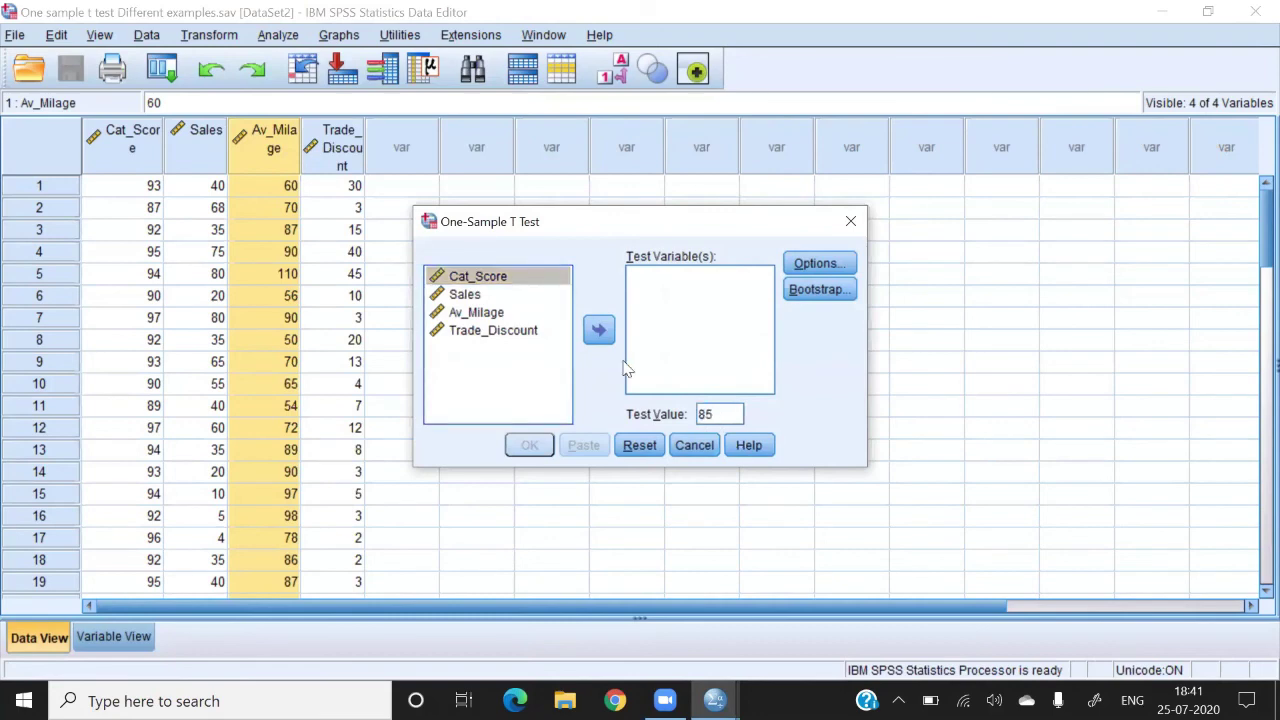
pyautogui.click(476, 312)
pyautogui.click(598, 330)
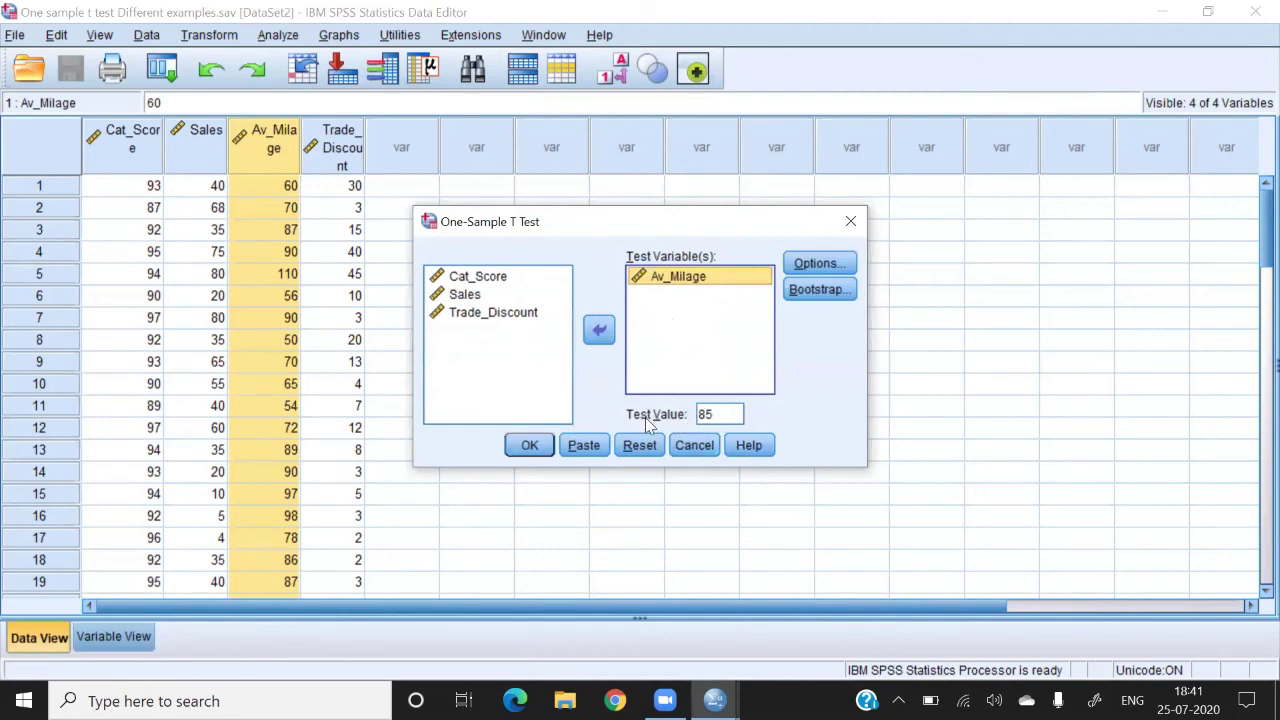
pyautogui.click(530, 447)
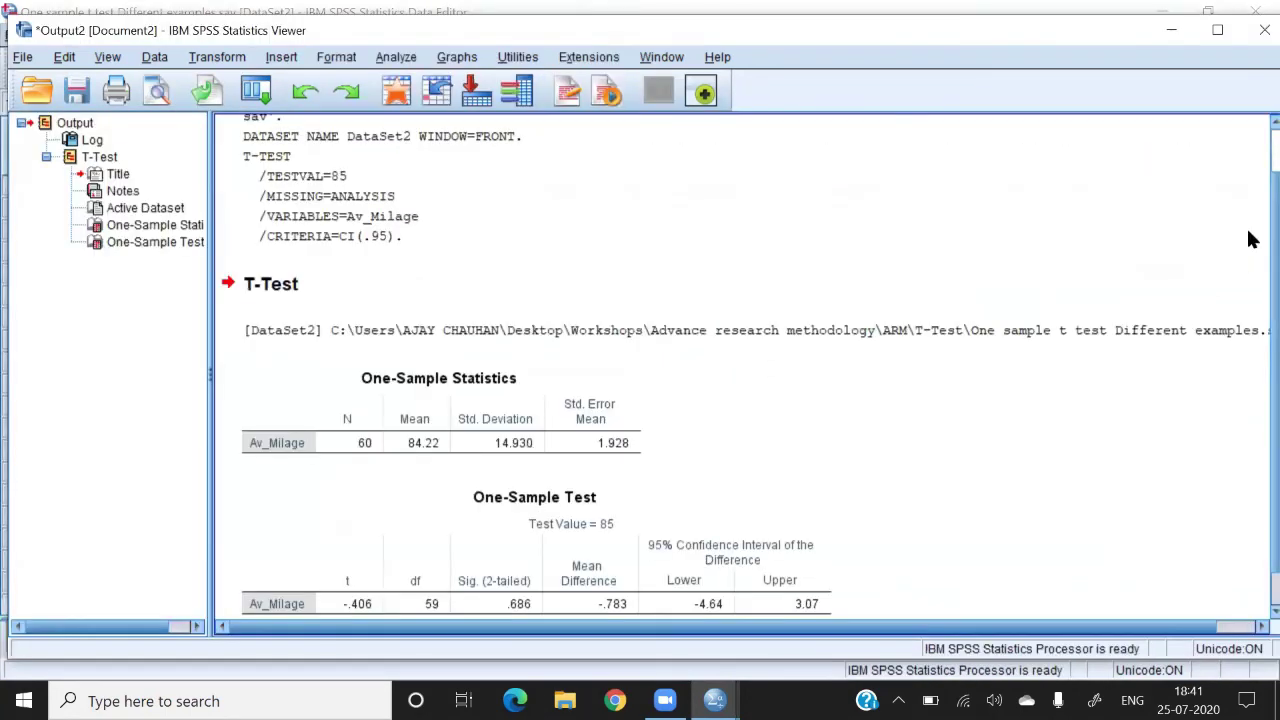
# Narrow the outline pane beside the test output and handwrite "μ = 85 Km/litre" above the tables.
pyautogui.scroll(-1, 1250, 338)
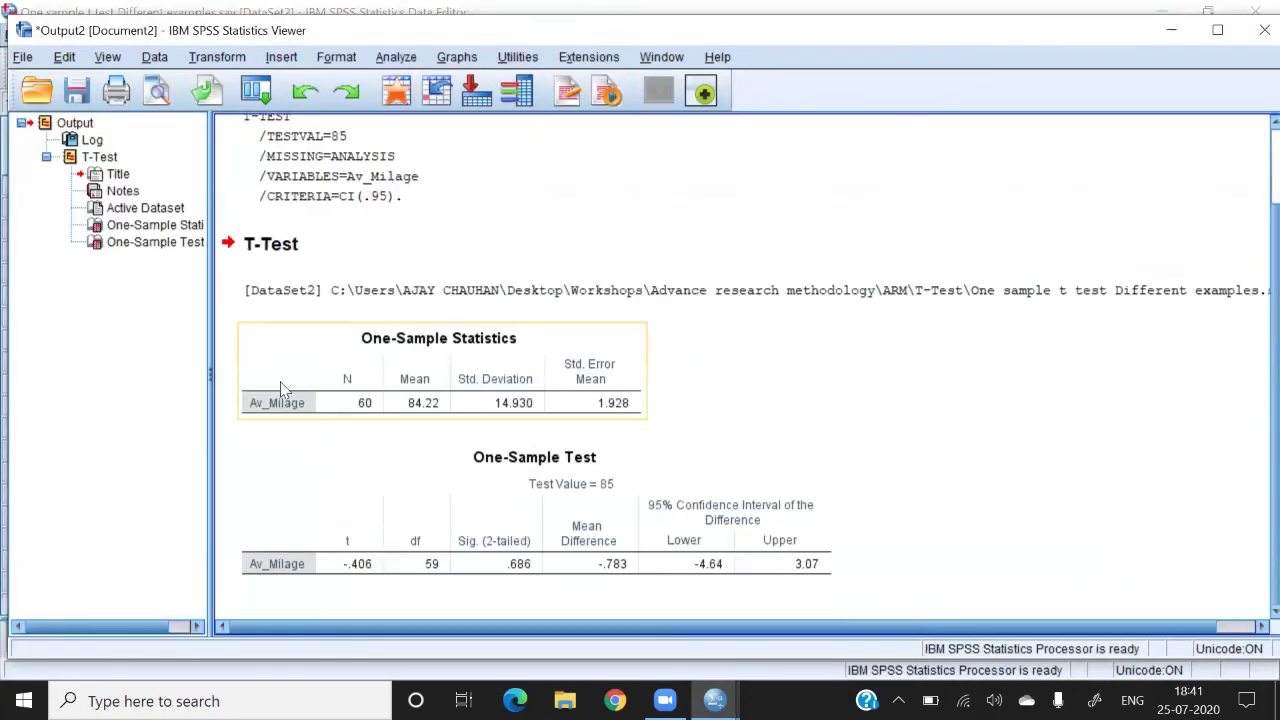
pyautogui.moveTo(210, 375); pyautogui.dragTo(118, 375)
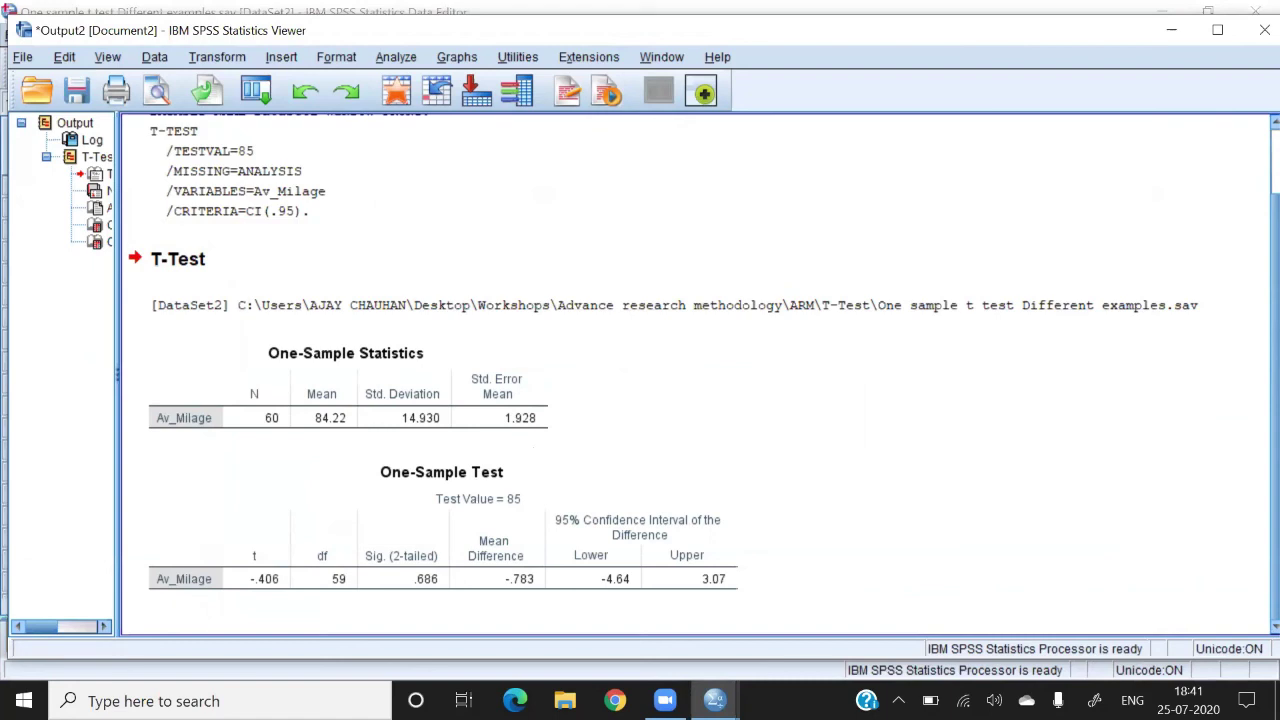
pyautogui.click(471, 129)
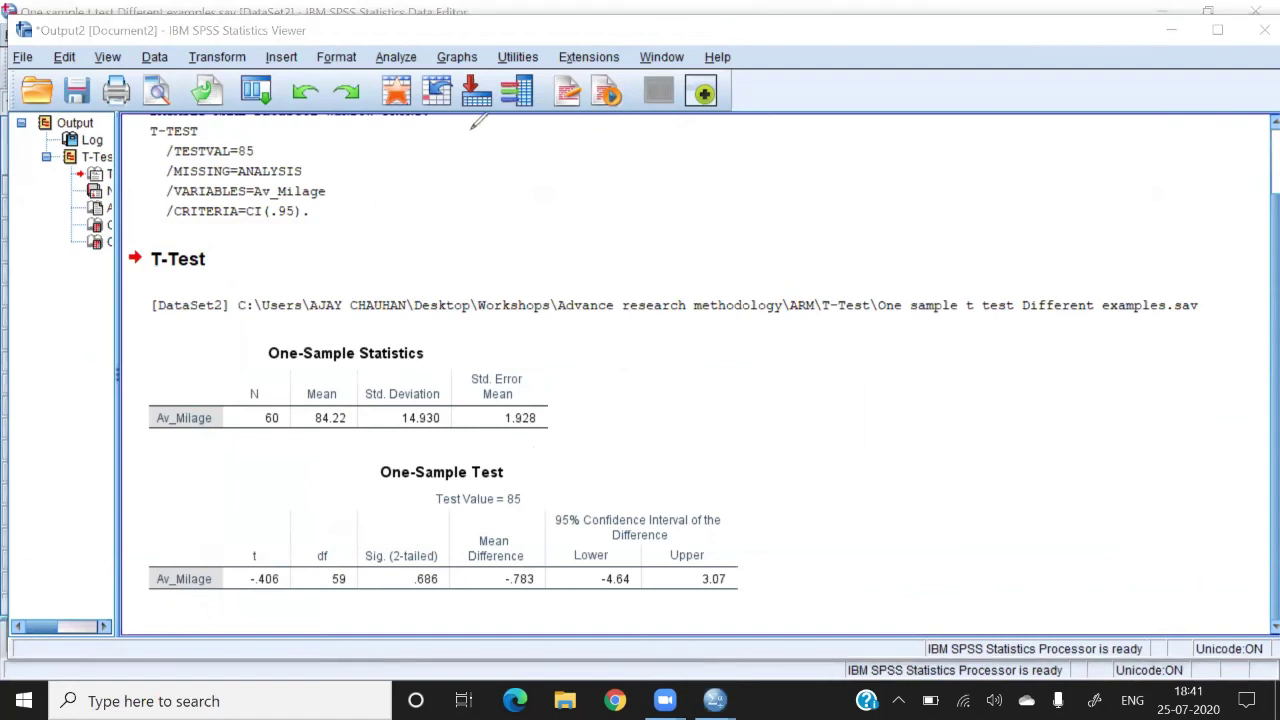
pyautogui.moveTo(471, 129)
pyautogui.mouseDown()
pyautogui.moveTo(458, 183)
pyautogui.moveTo(488, 170)
pyautogui.moveTo(514, 180)
pyautogui.mouseUp()
pyautogui.moveTo(542, 144)
pyautogui.mouseDown()
pyautogui.moveTo(580, 140)
pyautogui.moveTo(582, 158)
pyautogui.mouseUp()
pyautogui.moveTo(664, 124)
pyautogui.mouseDown()
pyautogui.moveTo(648, 143)
pyautogui.moveTo(665, 125)
pyautogui.moveTo(696, 138)
pyautogui.moveTo(682, 157)
pyautogui.mouseUp()
pyautogui.moveTo(758, 104); pyautogui.dragTo(761, 152)
pyautogui.moveTo(782, 90)
pyautogui.mouseDown()
pyautogui.moveTo(785, 112)
pyautogui.moveTo(765, 128)
pyautogui.mouseUp()
pyautogui.moveTo(770, 124); pyautogui.dragTo(812, 144)
pyautogui.moveTo(852, 64)
pyautogui.mouseDown()
pyautogui.moveTo(818, 162)
pyautogui.moveTo(872, 148)
pyautogui.mouseUp()
pyautogui.moveTo(893, 78); pyautogui.dragTo(887, 146)
pyautogui.moveTo(880, 112); pyautogui.dragTo(936, 116)
# Handwrite the sample mean "x̄ = 84.22 Km/litre" below the population mean note.
pyautogui.moveTo(478, 226)
pyautogui.mouseDown()
pyautogui.moveTo(510, 250)
pyautogui.moveTo(486, 252)
pyautogui.mouseUp()
pyautogui.moveTo(478, 203); pyautogui.dragTo(508, 198)
pyautogui.moveTo(584, 205)
pyautogui.mouseDown()
pyautogui.moveTo(614, 203)
pyautogui.moveTo(612, 224)
pyautogui.moveTo(656, 240)
pyautogui.mouseUp()
pyautogui.moveTo(660, 204)
pyautogui.mouseDown()
pyautogui.moveTo(688, 197)
pyautogui.moveTo(690, 214)
pyautogui.mouseUp()
pyautogui.moveTo(722, 178); pyautogui.dragTo(742, 226)
pyautogui.moveTo(780, 188)
pyautogui.mouseDown()
pyautogui.moveTo(812, 220)
pyautogui.moveTo(856, 208)
pyautogui.mouseUp()
pyautogui.moveTo(892, 172)
pyautogui.mouseDown()
pyautogui.moveTo(908, 186)
pyautogui.moveTo(937, 158)
pyautogui.mouseUp()
pyautogui.moveTo(985, 140)
pyautogui.mouseDown()
pyautogui.moveTo(1015, 180)
pyautogui.moveTo(1042, 145)
pyautogui.moveTo(1095, 150)
pyautogui.mouseUp()
# Handwrite the null hypothesis "H0: x̄ = μ" under the two mean notes.
pyautogui.moveTo(600, 272)
pyautogui.mouseDown()
pyautogui.moveTo(622, 338)
pyautogui.moveTo(640, 326)
pyautogui.mouseUp()
pyautogui.moveTo(748, 274); pyautogui.dragTo(762, 316)
pyautogui.moveTo(812, 268); pyautogui.dragTo(782, 300)
pyautogui.moveTo(738, 262); pyautogui.dragTo(880, 256)
pyautogui.moveTo(848, 278)
pyautogui.mouseDown()
pyautogui.moveTo(882, 272)
pyautogui.moveTo(916, 288)
pyautogui.moveTo(990, 258)
pyautogui.mouseUp()
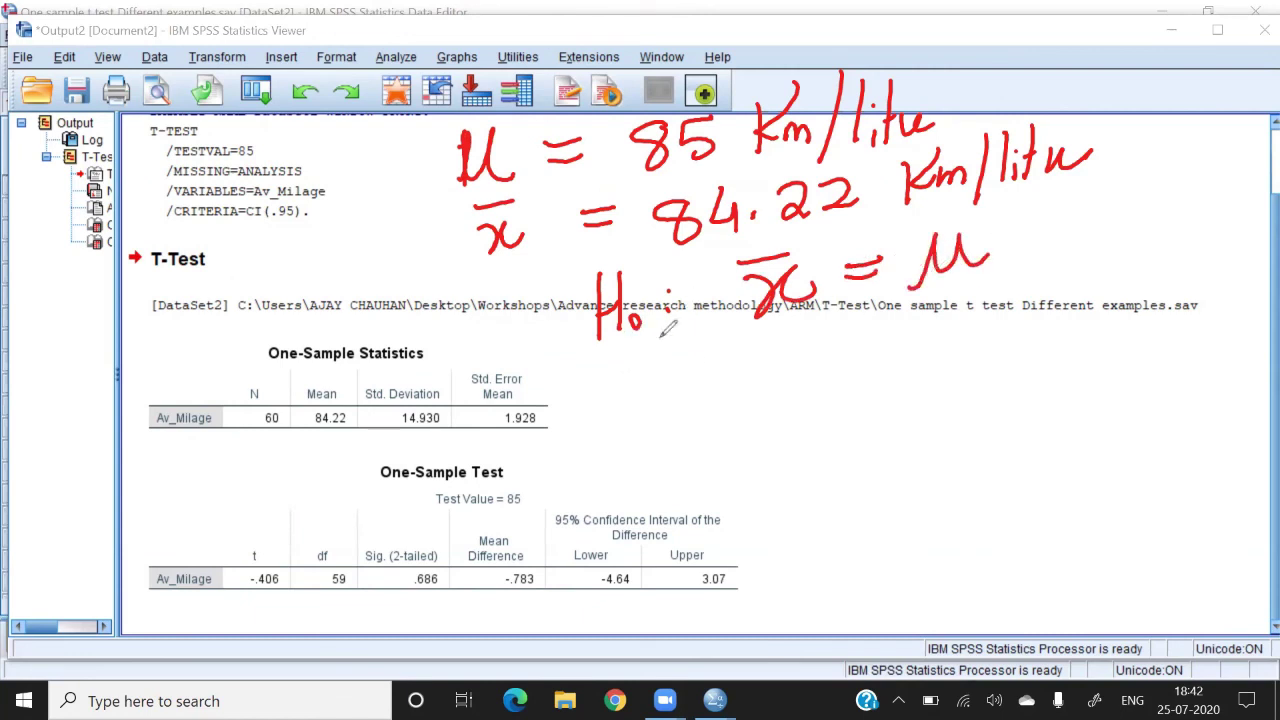
# Handwrite the labels "t =" and "p =" on separate lines below the null hypothesis.
pyautogui.moveTo(680, 362); pyautogui.dragTo(692, 410)
pyautogui.moveTo(654, 396); pyautogui.dragTo(702, 384)
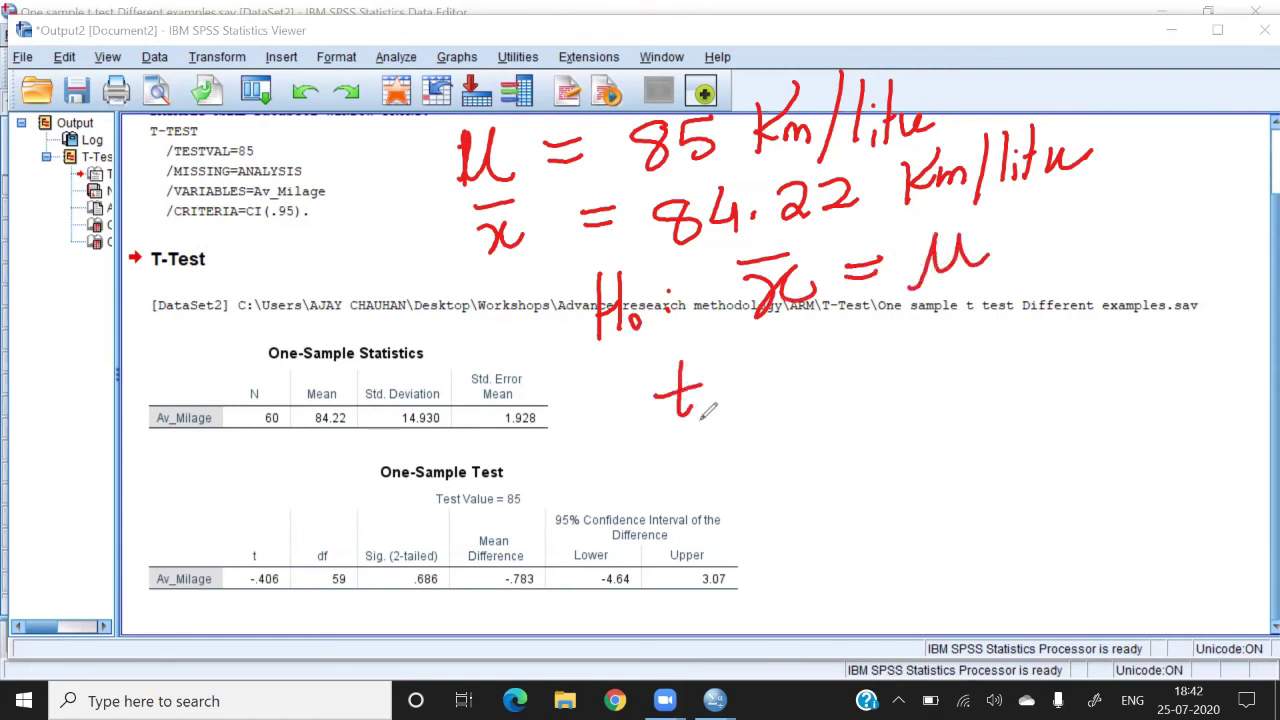
pyautogui.moveTo(684, 452); pyautogui.dragTo(700, 468)
pyautogui.moveTo(744, 374)
pyautogui.mouseDown()
pyautogui.moveTo(766, 368)
pyautogui.moveTo(768, 383)
pyautogui.mouseUp()
pyautogui.moveTo(732, 476)
pyautogui.mouseDown()
pyautogui.moveTo(757, 463)
pyautogui.moveTo(767, 475)
pyautogui.mouseUp()
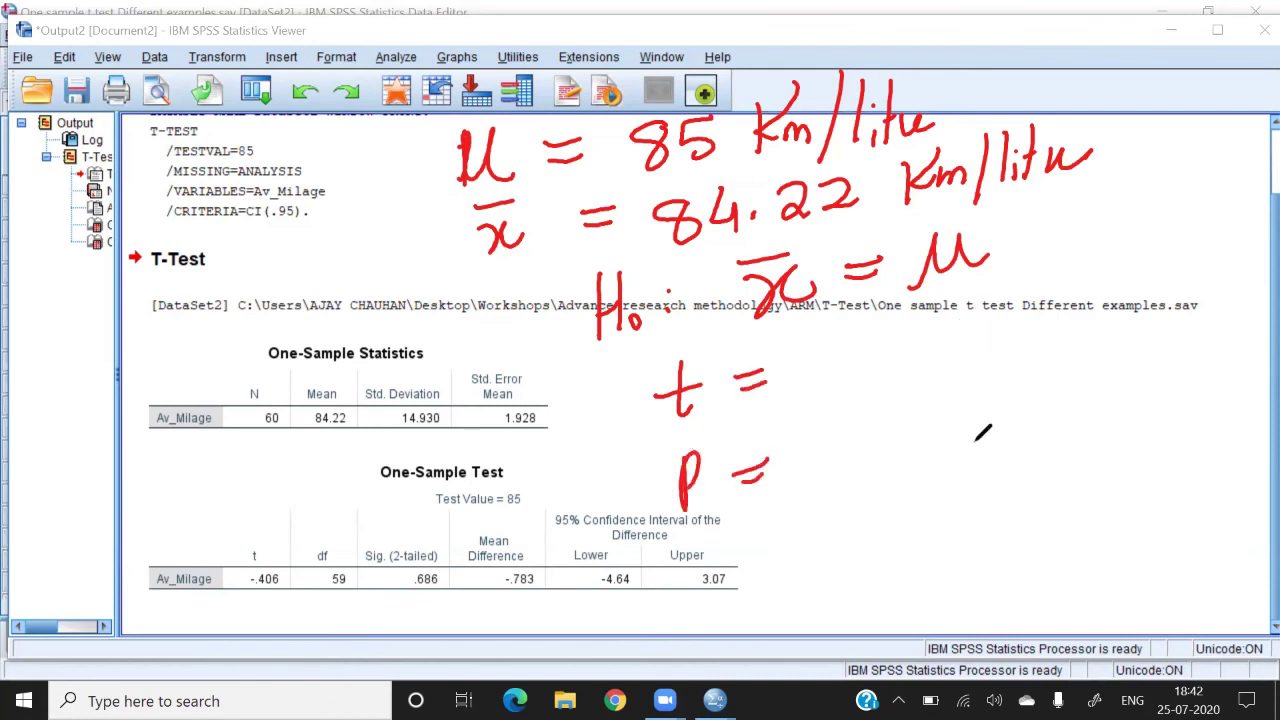
# Circle the t value in the One-Sample Test table and complete the t note as "- 0.406 < 1.96", boxing the minus sign.
pyautogui.moveTo(278, 500)
pyautogui.mouseDown()
pyautogui.moveTo(222, 530)
pyautogui.moveTo(250, 495)
pyautogui.mouseUp()
pyautogui.moveTo(798, 370); pyautogui.dragTo(838, 357)
pyautogui.moveTo(893, 320); pyautogui.dragTo(891, 319)
pyautogui.moveTo(915, 338); pyautogui.dragTo(921, 337)
pyautogui.moveTo(957, 287)
pyautogui.mouseDown()
pyautogui.moveTo(968, 326)
pyautogui.moveTo(1017, 308)
pyautogui.mouseUp()
pyautogui.moveTo(1107, 236)
pyautogui.mouseDown()
pyautogui.moveTo(1113, 300)
pyautogui.moveTo(1144, 288)
pyautogui.moveTo(1152, 253)
pyautogui.mouseUp()
pyautogui.moveTo(1182, 232)
pyautogui.mouseDown()
pyautogui.moveTo(1176, 268)
pyautogui.moveTo(1201, 236)
pyautogui.mouseUp()
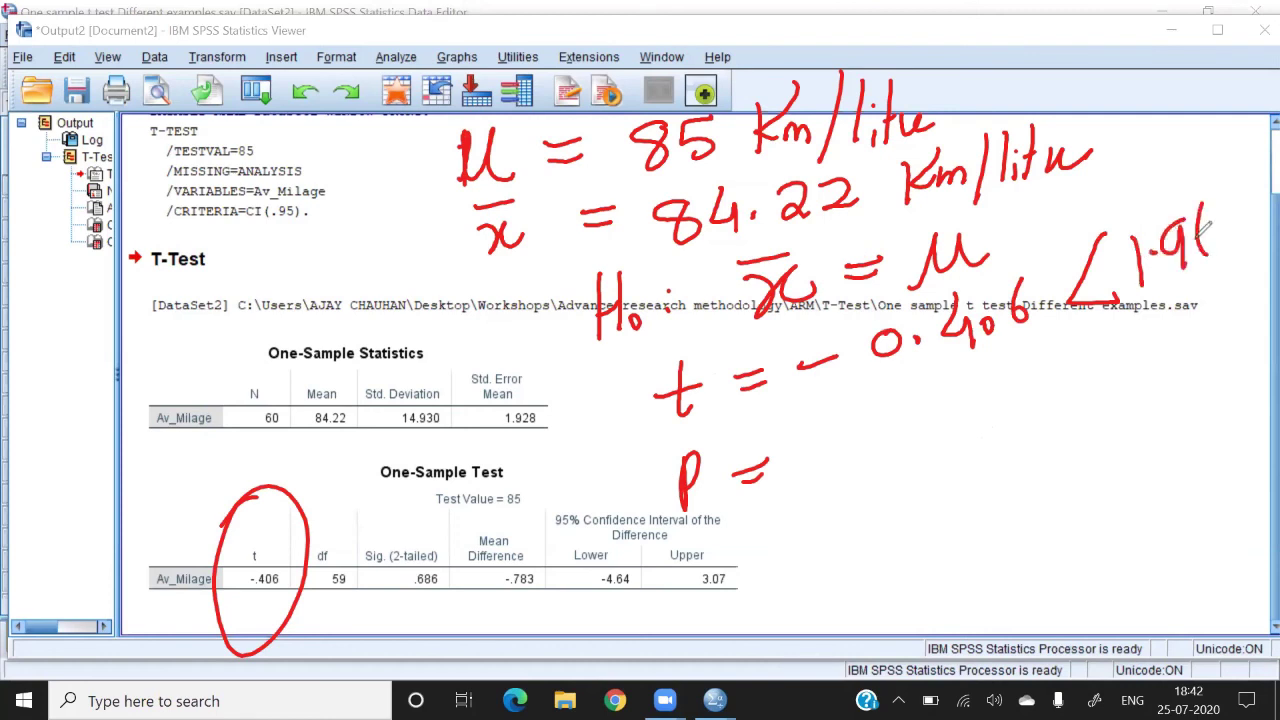
pyautogui.moveTo(840, 323)
pyautogui.mouseDown()
pyautogui.moveTo(782, 326)
pyautogui.moveTo(838, 410)
pyautogui.moveTo(840, 313)
pyautogui.mouseUp()
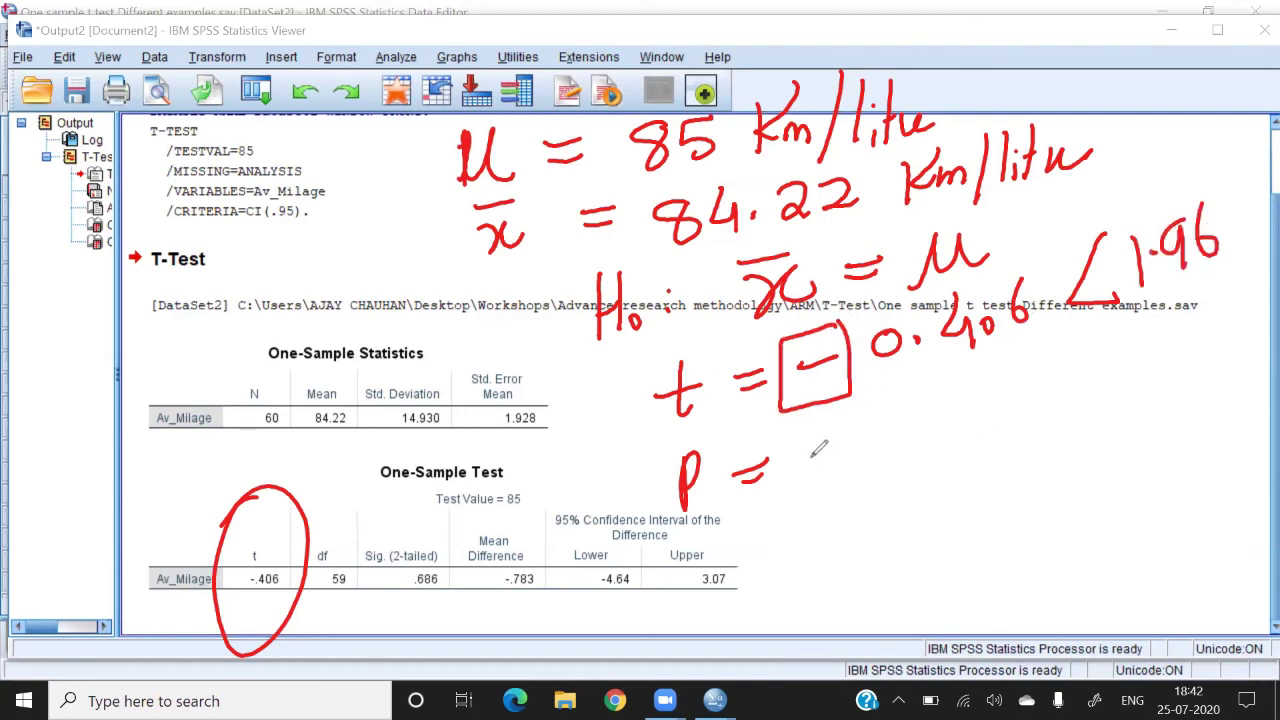
# Complete the handwritten p note as "p = 0.686 > 0.05".
pyautogui.moveTo(832, 426); pyautogui.dragTo(846, 470)
pyautogui.click(856, 462)
pyautogui.moveTo(910, 392); pyautogui.dragTo(894, 440)
pyautogui.moveTo(938, 398)
pyautogui.mouseDown()
pyautogui.moveTo(925, 440)
pyautogui.moveTo(935, 402)
pyautogui.mouseUp()
pyautogui.moveTo(966, 374)
pyautogui.mouseDown()
pyautogui.moveTo(952, 420)
pyautogui.moveTo(1020, 436)
pyautogui.mouseUp()
pyautogui.moveTo(1120, 345)
pyautogui.mouseDown()
pyautogui.moveTo(1160, 328)
pyautogui.moveTo(1176, 350)
pyautogui.mouseUp()
pyautogui.click(1137, 351)
# Handwrite the conclusion "H0 can not be rejected" below the p note.
pyautogui.moveTo(718, 538); pyautogui.dragTo(722, 598)
pyautogui.click(745, 537)
pyautogui.moveTo(746, 538); pyautogui.dragTo(752, 598)
pyautogui.moveTo(722, 570); pyautogui.dragTo(752, 566)
pyautogui.moveTo(768, 574); pyautogui.dragTo(766, 584)
pyautogui.moveTo(842, 530)
pyautogui.mouseDown()
pyautogui.moveTo(822, 552)
pyautogui.moveTo(866, 550)
pyautogui.mouseUp()
pyautogui.moveTo(870, 530)
pyautogui.mouseDown()
pyautogui.moveTo(884, 548)
pyautogui.moveTo(922, 528)
pyautogui.mouseUp()
pyautogui.moveTo(942, 474); pyautogui.dragTo(942, 520)
pyautogui.moveTo(926, 502); pyautogui.dragTo(1027, 491)
pyautogui.moveTo(1045, 460)
pyautogui.mouseDown()
pyautogui.moveTo(1048, 478)
pyautogui.moveTo(1074, 472)
pyautogui.mouseUp()
pyautogui.moveTo(1077, 452)
pyautogui.mouseDown()
pyautogui.moveTo(1063, 510)
pyautogui.moveTo(1110, 448)
pyautogui.moveTo(1146, 455)
pyautogui.moveTo(1190, 405)
pyautogui.mouseUp()
# Handwrite the remark "Co. claim is true" under the H0 conclusion.
pyautogui.moveTo(815, 596)
pyautogui.mouseDown()
pyautogui.moveTo(817, 623)
pyautogui.moveTo(830, 607)
pyautogui.mouseUp()
pyautogui.click(851, 607)
pyautogui.moveTo(899, 572); pyautogui.dragTo(884, 604)
pyautogui.moveTo(906, 558)
pyautogui.mouseDown()
pyautogui.moveTo(912, 604)
pyautogui.moveTo(946, 598)
pyautogui.mouseUp()
pyautogui.moveTo(952, 576)
pyautogui.mouseDown()
pyautogui.moveTo(954, 596)
pyautogui.moveTo(1014, 572)
pyautogui.mouseUp()
pyautogui.moveTo(1020, 542)
pyautogui.mouseDown()
pyautogui.moveTo(1030, 528)
pyautogui.moveTo(1028, 570)
pyautogui.mouseUp()
pyautogui.moveTo(1086, 492)
pyautogui.mouseDown()
pyautogui.moveTo(1094, 536)
pyautogui.moveTo(1112, 494)
pyautogui.moveTo(1148, 520)
pyautogui.moveTo(1176, 496)
pyautogui.mouseUp()
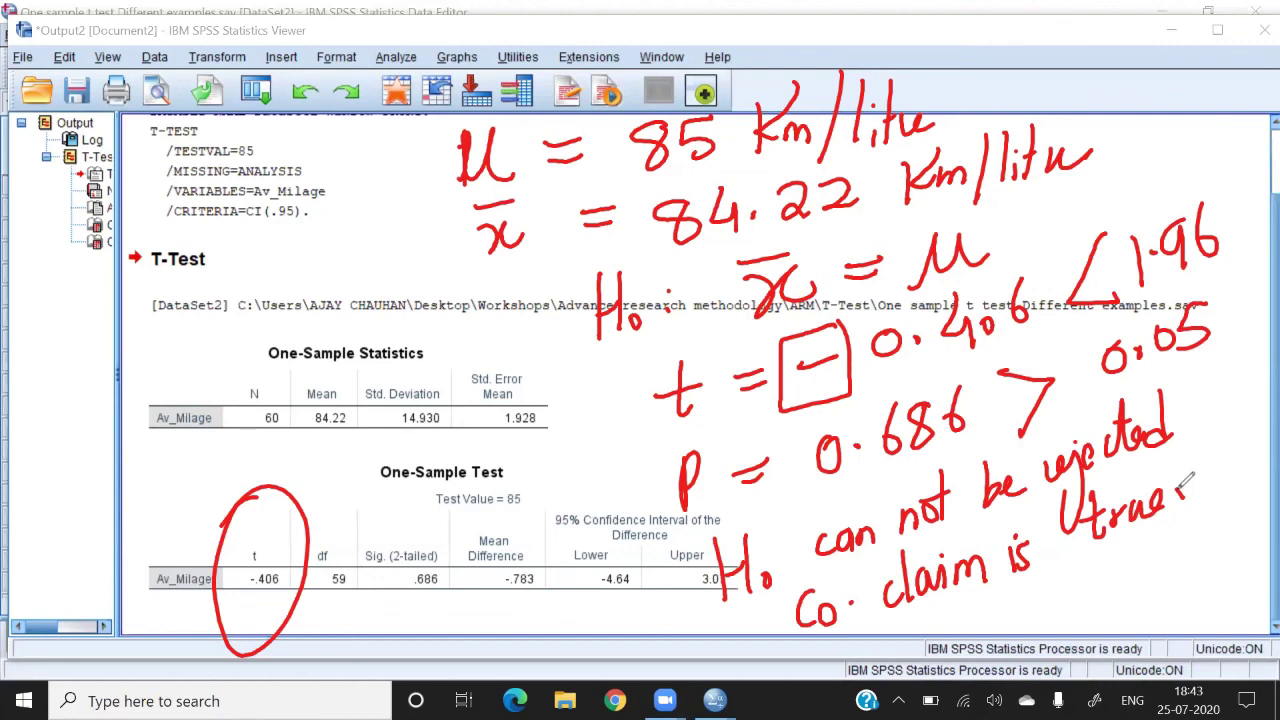